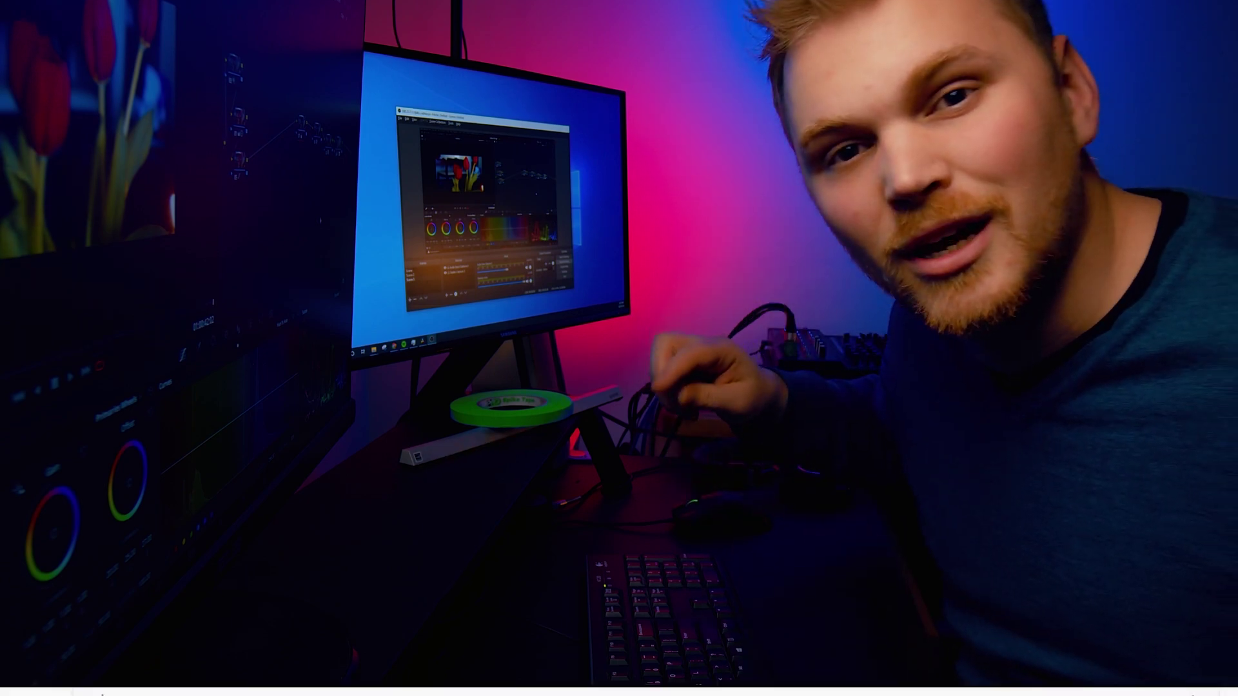
# Step: Move the playhead to 01:00:39:10 and add serial node 08 after node 05
pyautogui.scroll(-3, 935, 644)
pyautogui.click(930, 609)
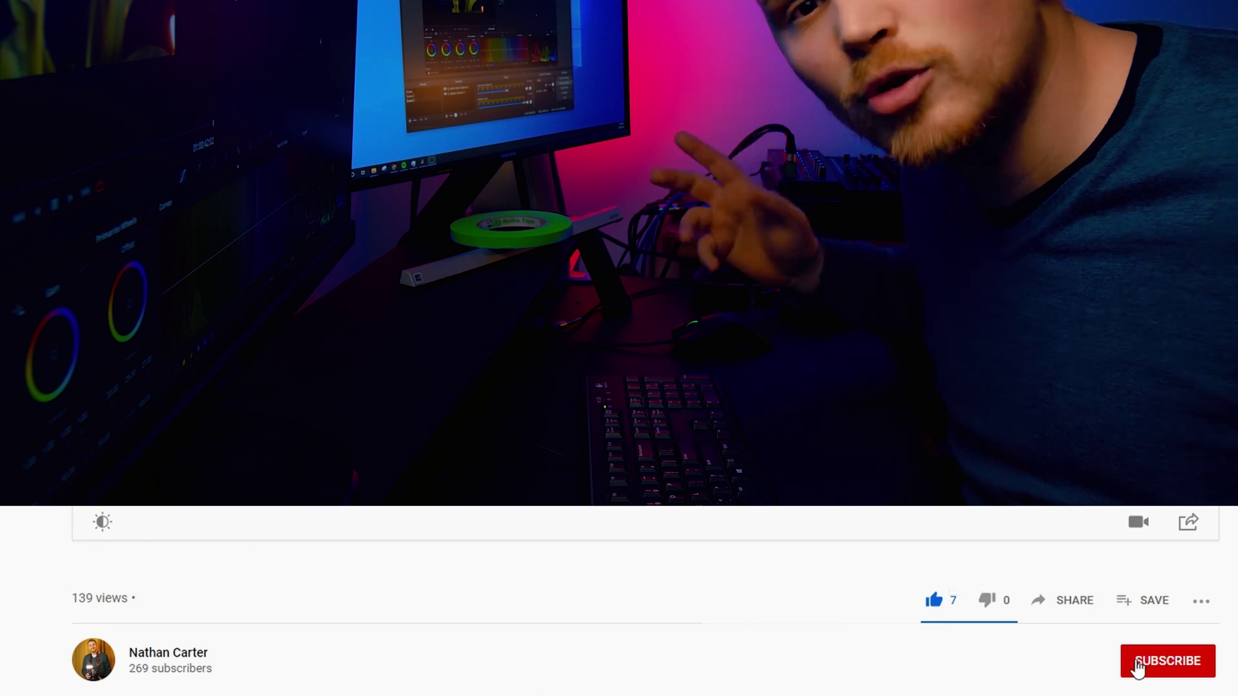
pyautogui.click(1179, 670)
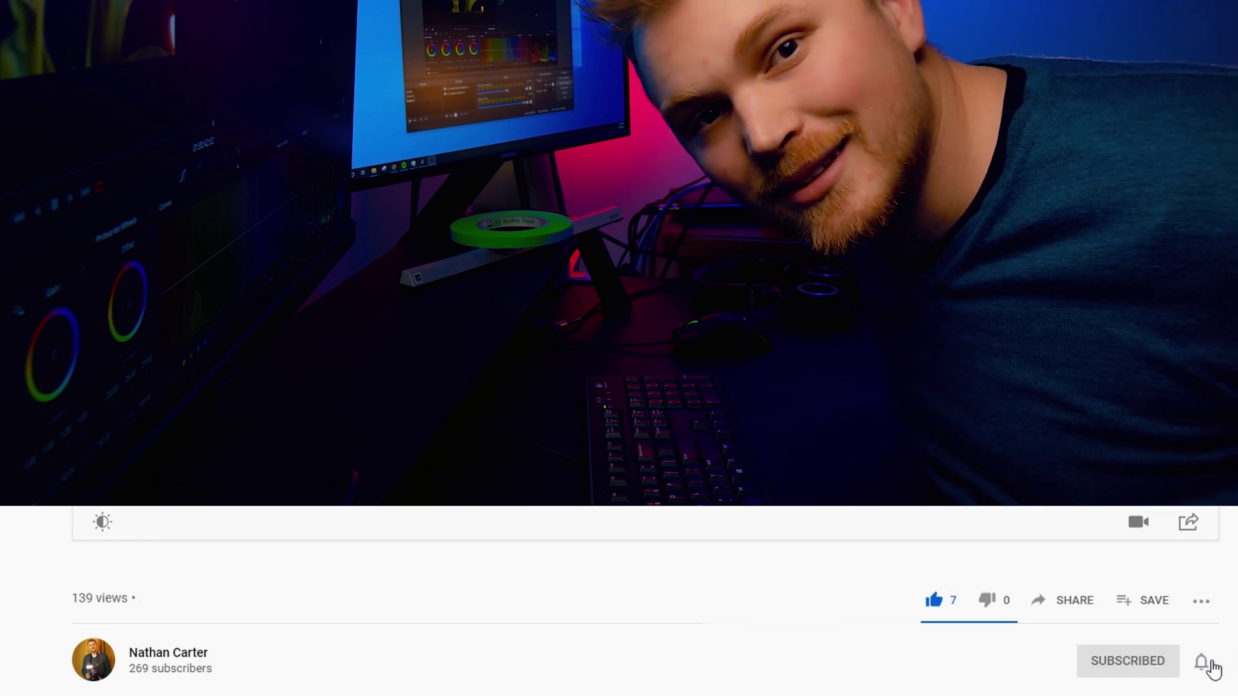
pyautogui.scroll(2, 1201, 662)
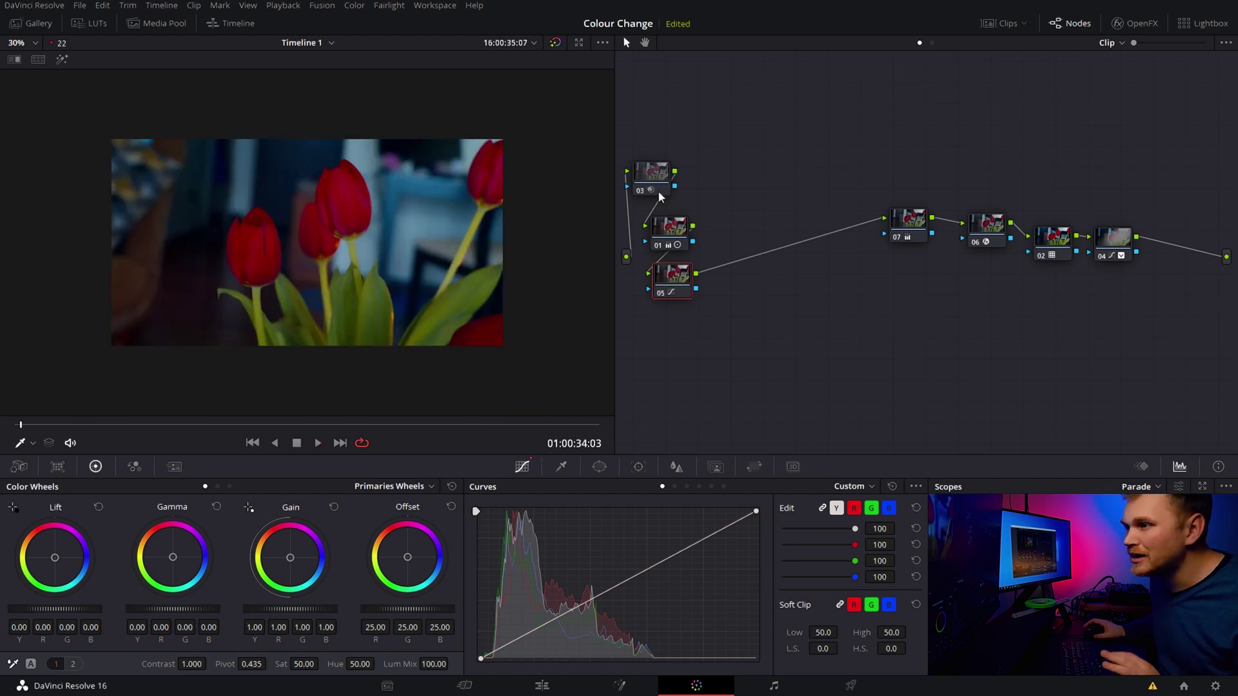
pyautogui.moveTo(27, 426); pyautogui.dragTo(406, 419)
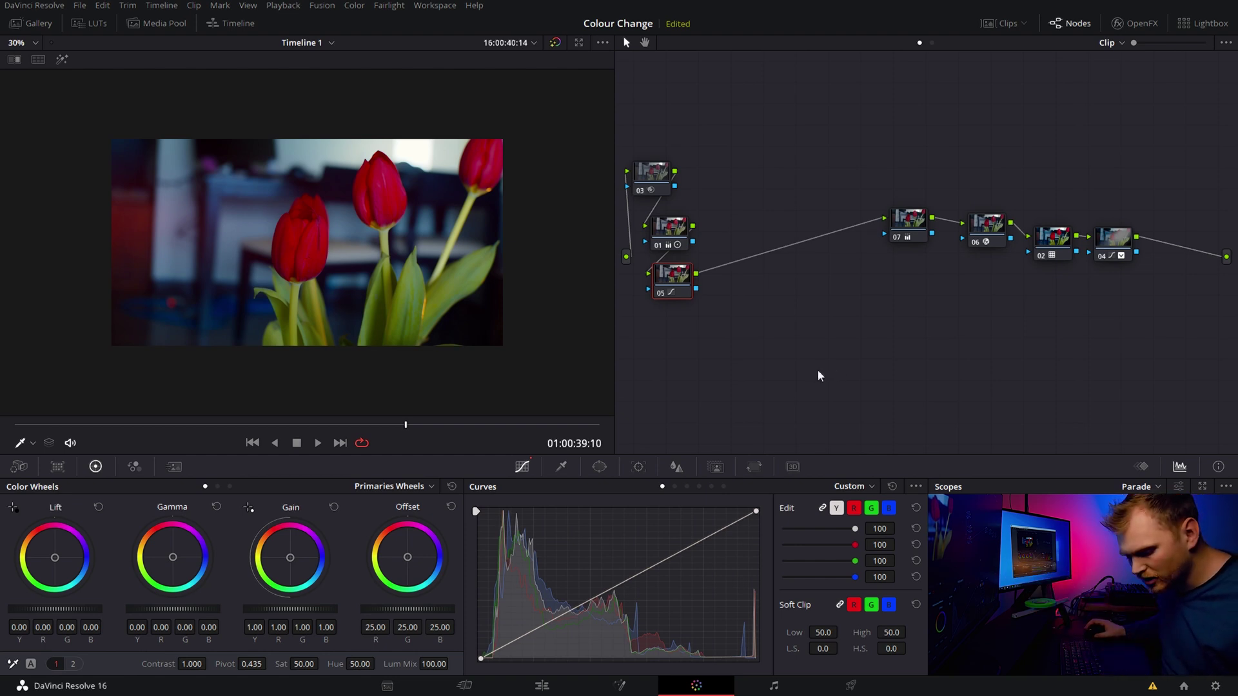
pyautogui.hotkey('alt', 's')
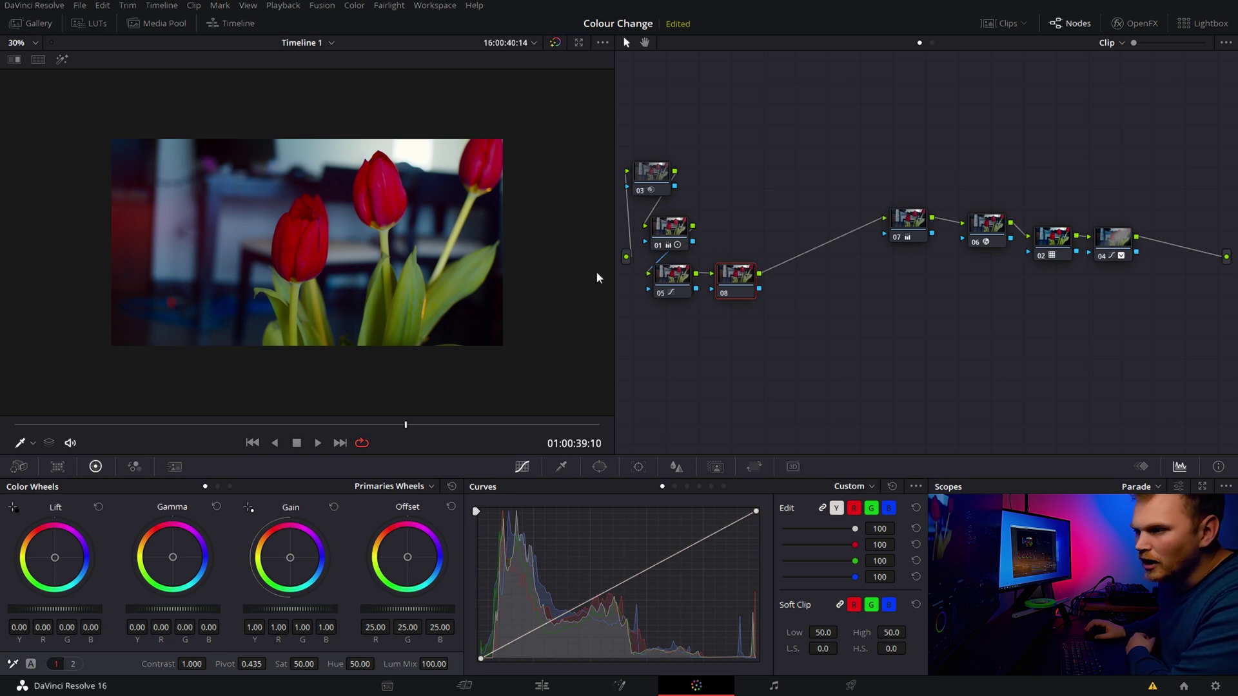
# Step: Test a purple shift by raising the red ends of the Hue vs Hue curve, then reset it flat
pyautogui.click(675, 485)
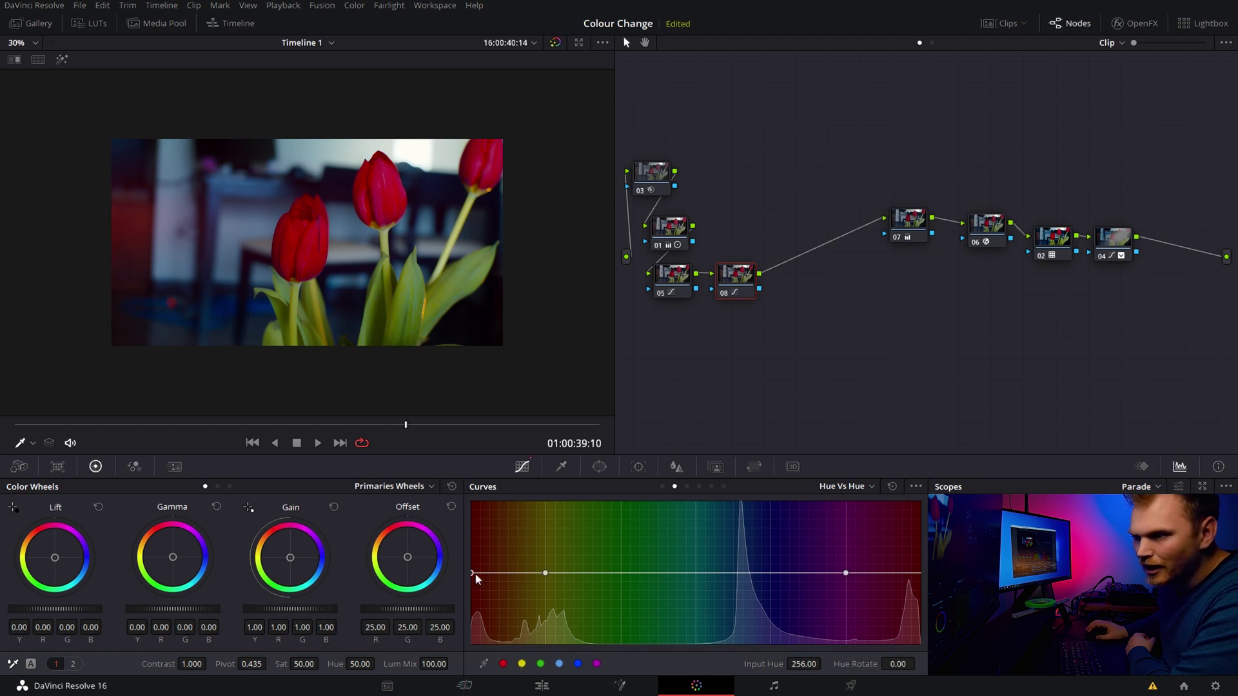
pyautogui.moveTo(470, 572); pyautogui.dragTo(470, 552)
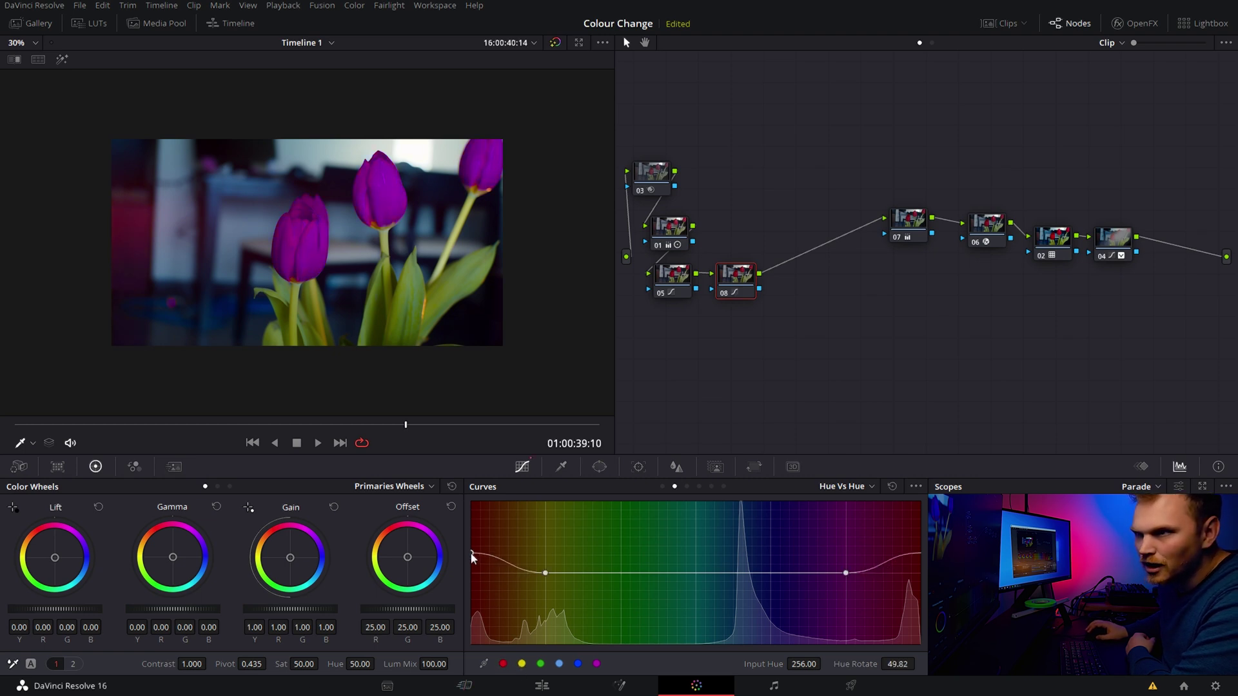
pyautogui.moveTo(475, 554); pyautogui.dragTo(456, 552)
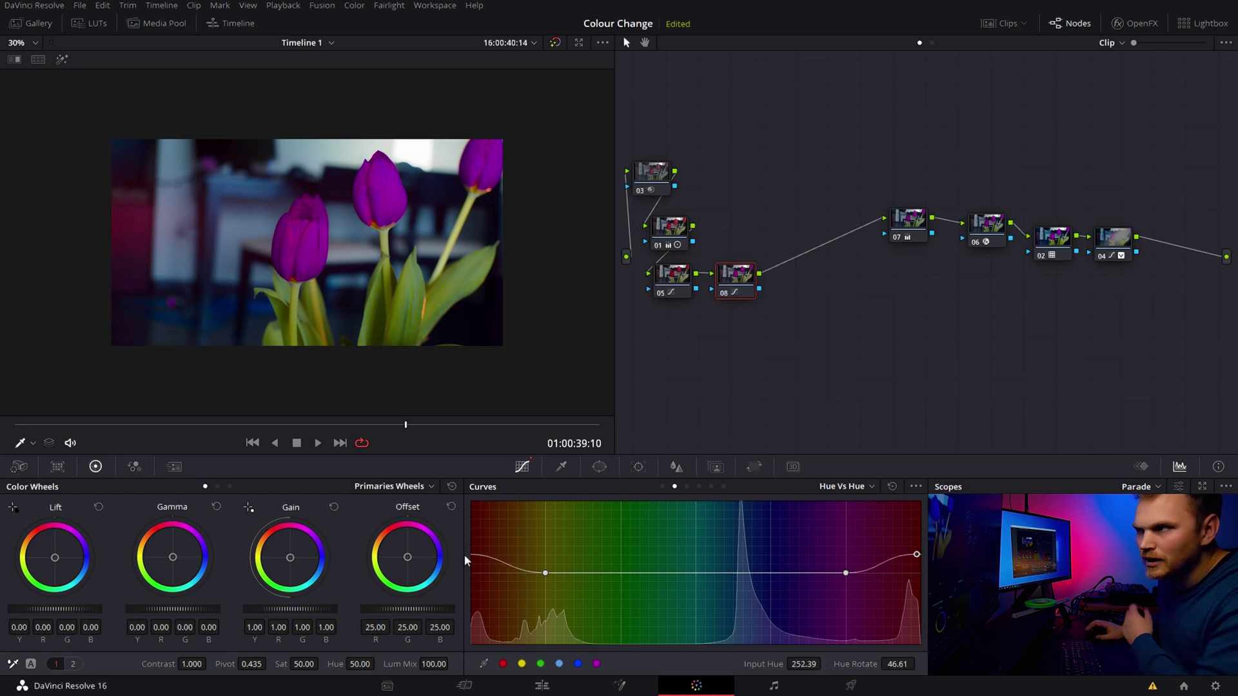
pyautogui.hotkey('ctrl', 'd')
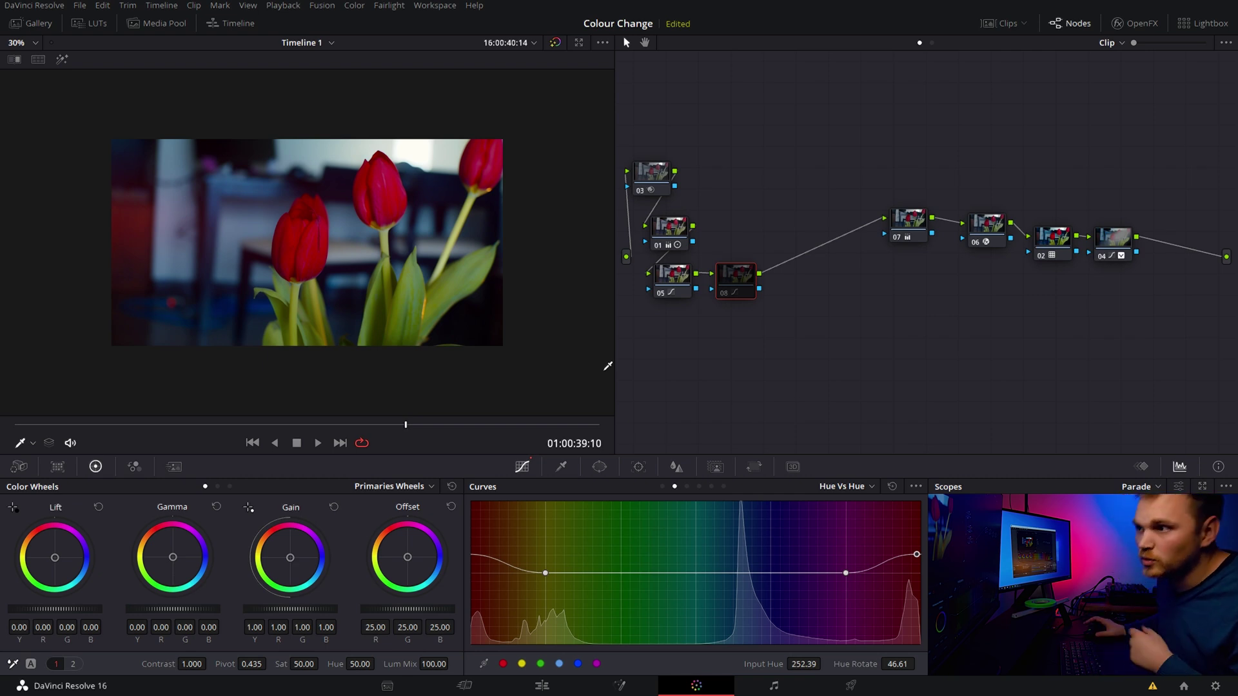
pyautogui.hotkey('ctrl', 'd')
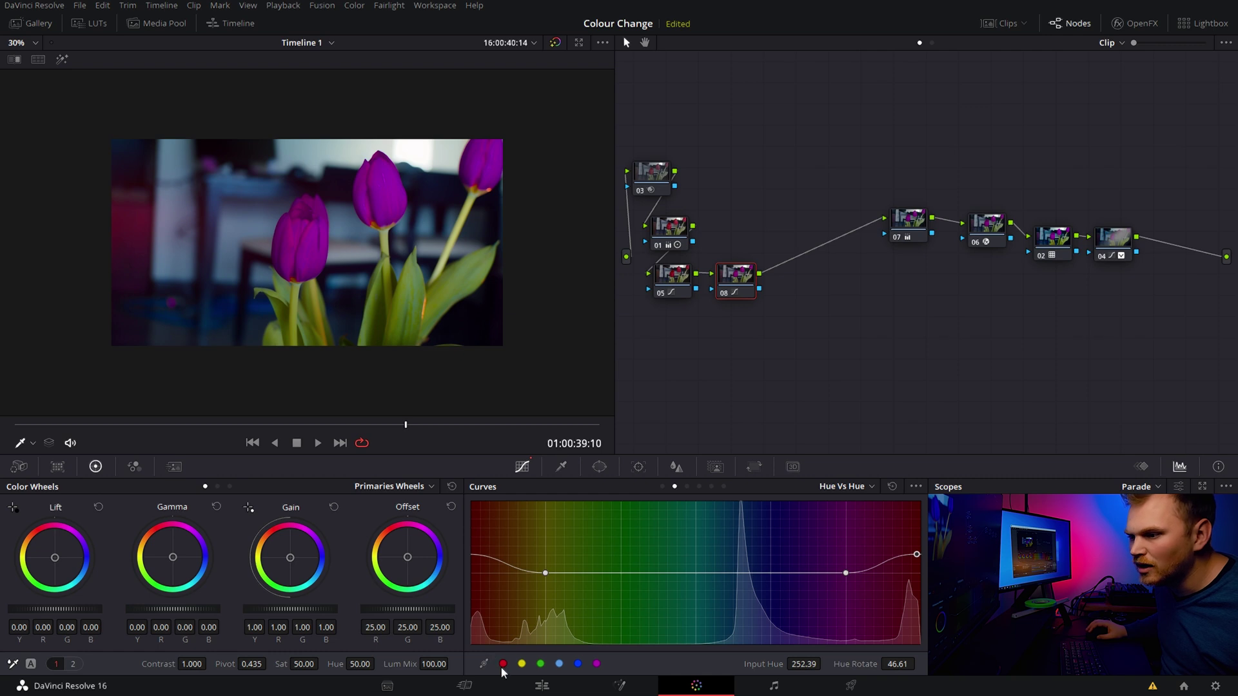
pyautogui.click(893, 487)
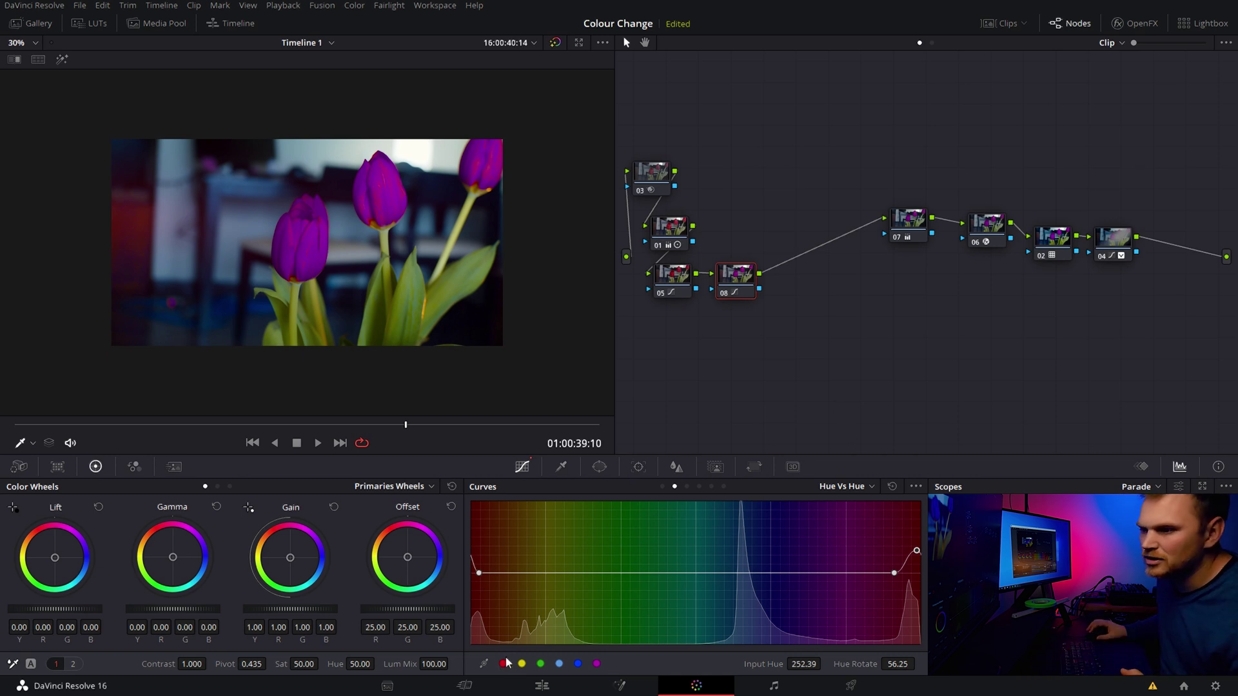
# Step: Raise both red ends of node 08's Hue vs Hue curve to turn the tulips purple
pyautogui.moveTo(887, 571); pyautogui.dragTo(870, 574)
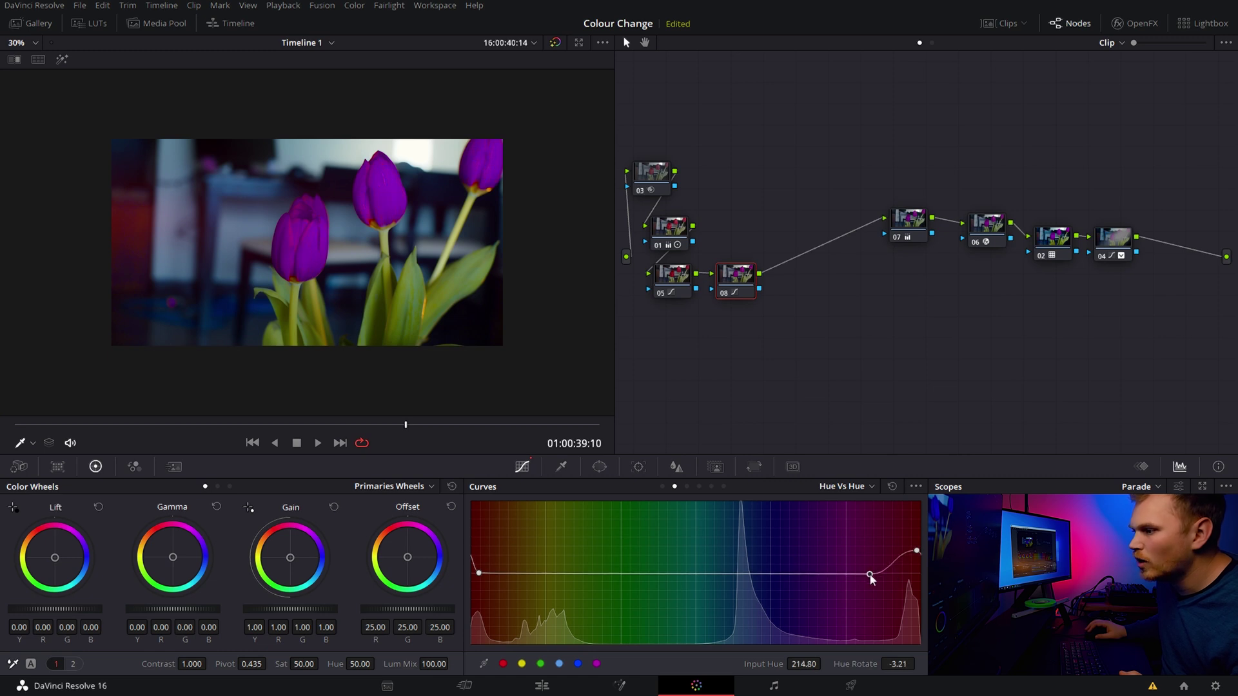
pyautogui.moveTo(485, 575); pyautogui.dragTo(517, 570)
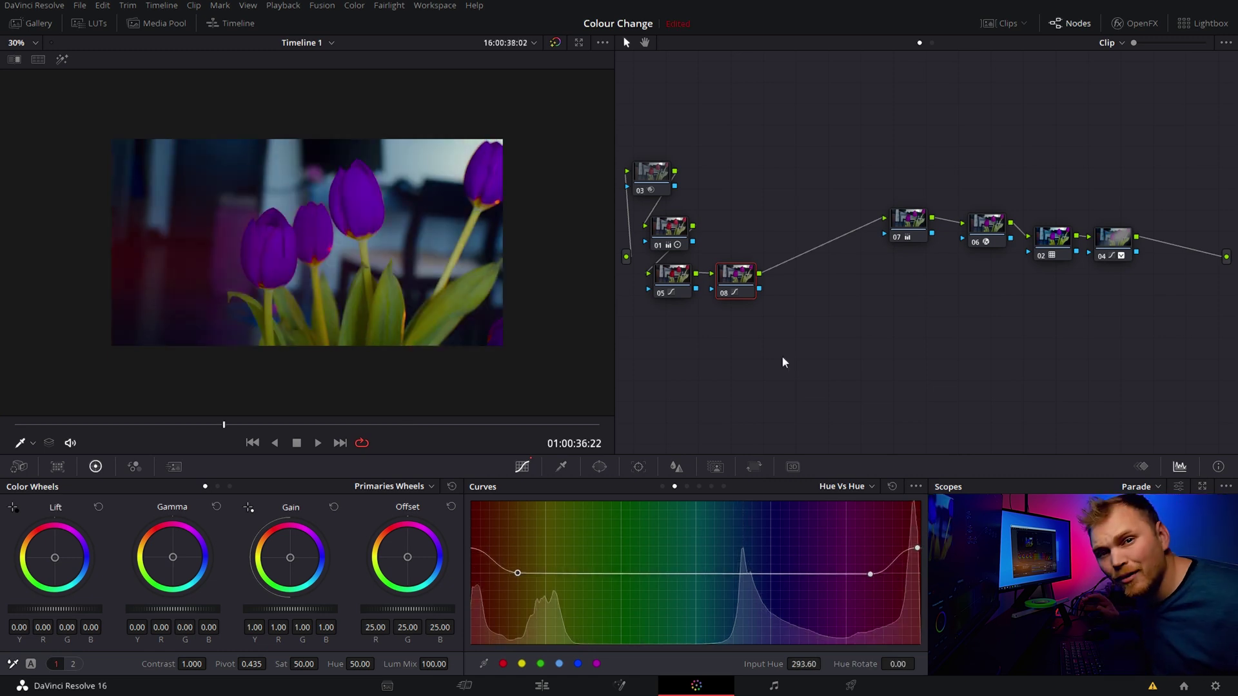
pyautogui.hotkey('ctrl', 'd')
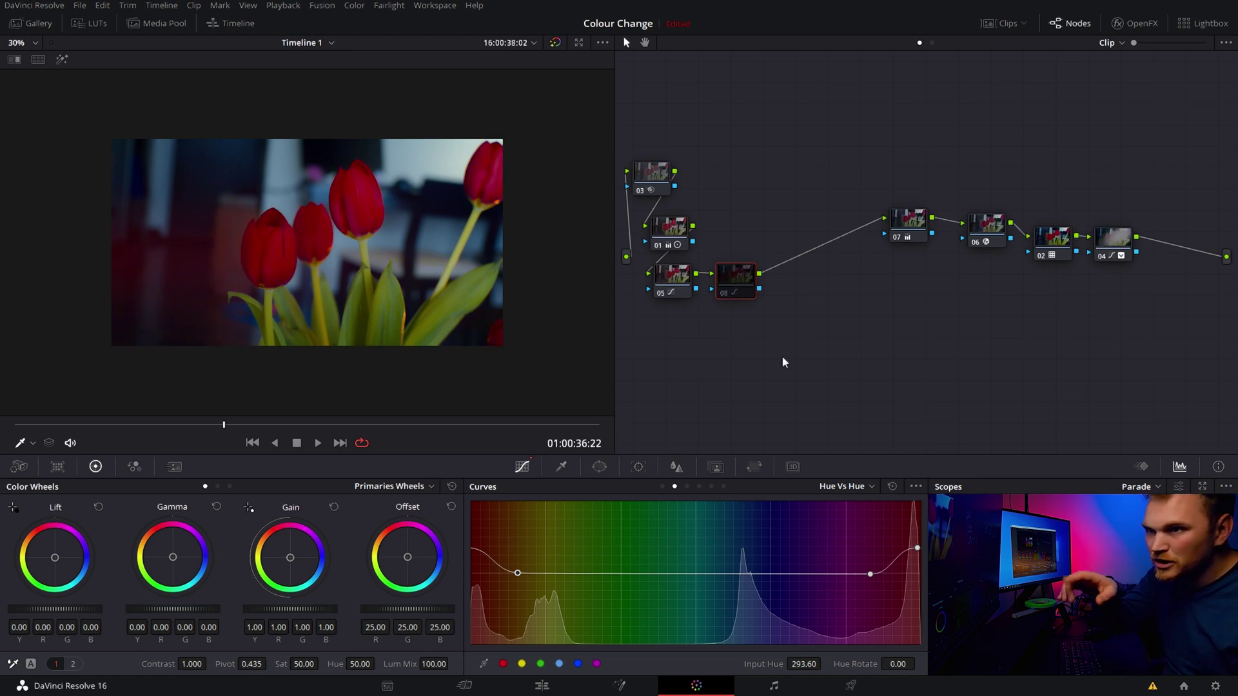
pyautogui.hotkey('ctrl', 'd')
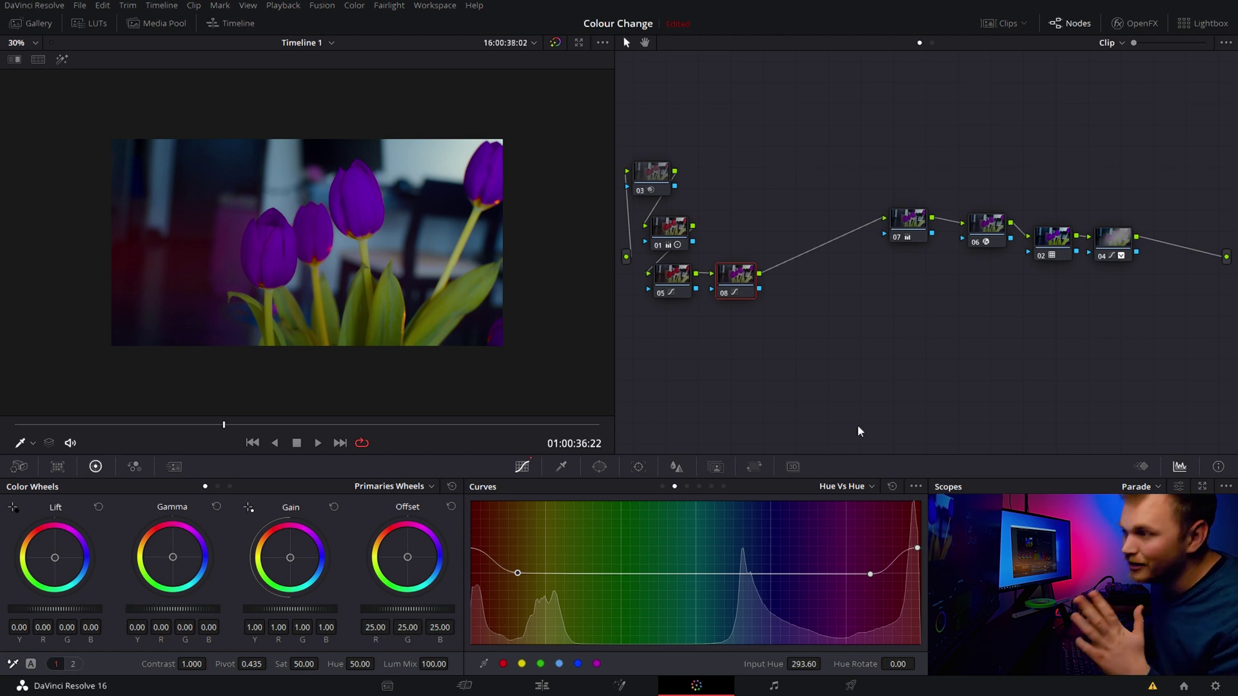
pyautogui.rightClick(749, 285)
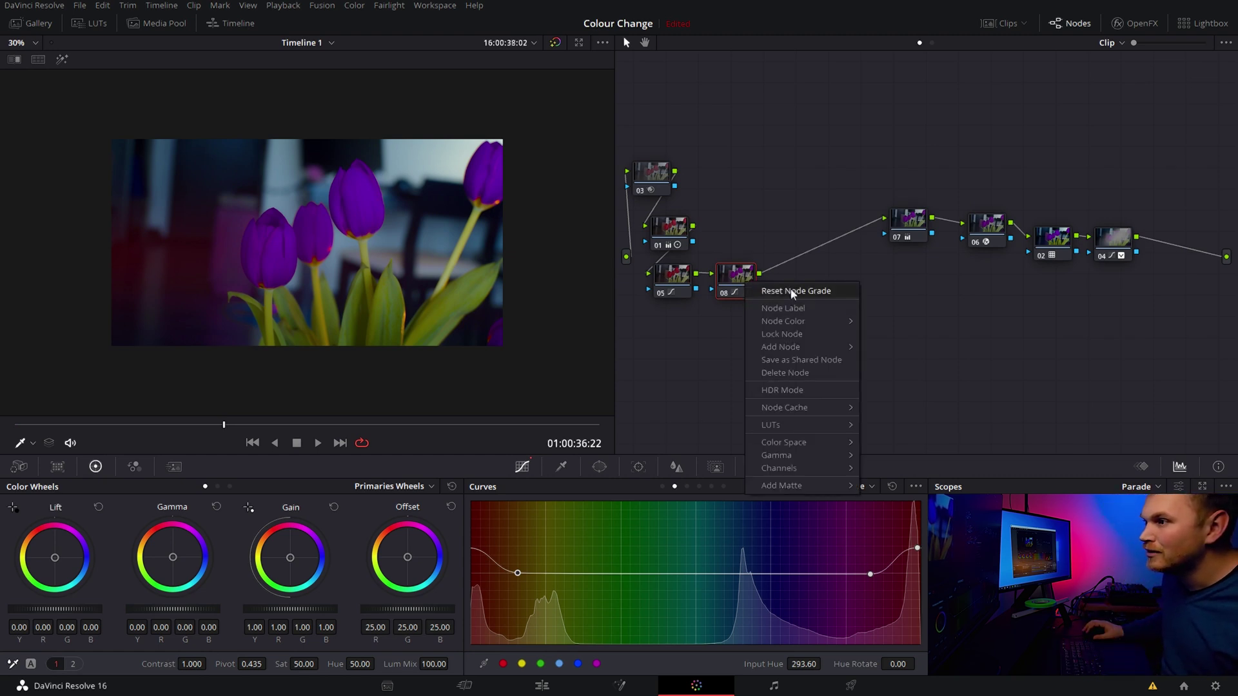
# Step: Reset node 08's grade, sample a red tulip with the qualifier, and preview the highlight matte
pyautogui.click(793, 291)
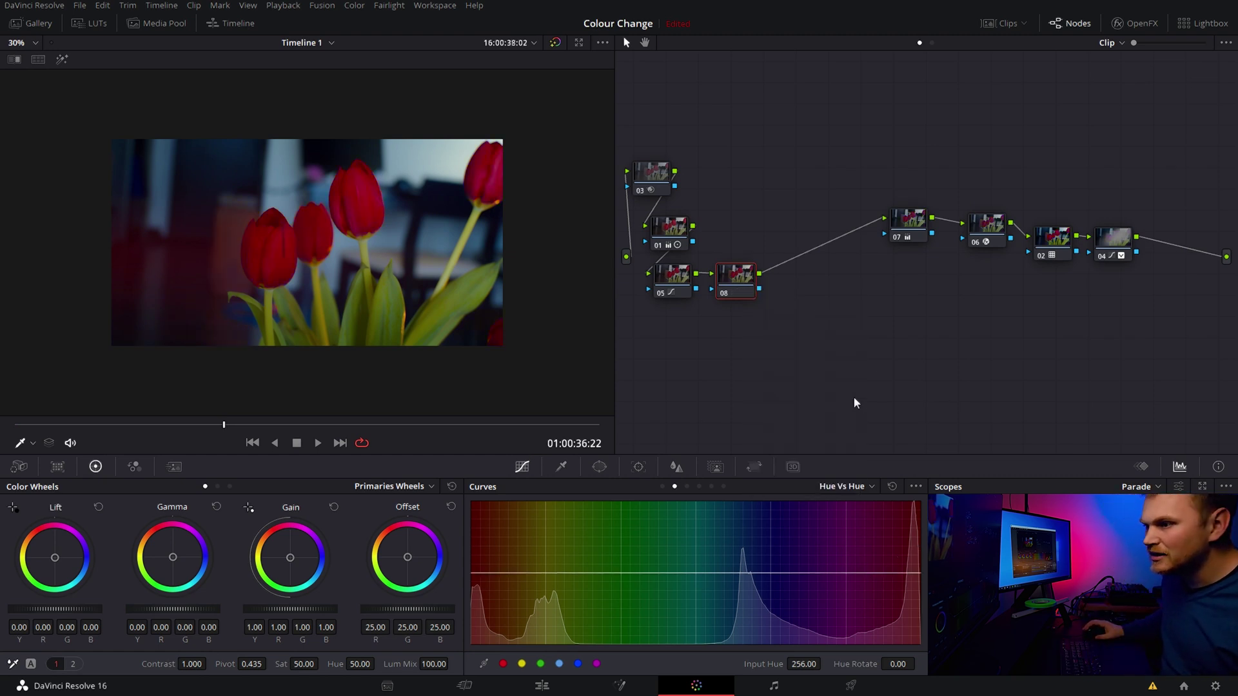
pyautogui.click(562, 467)
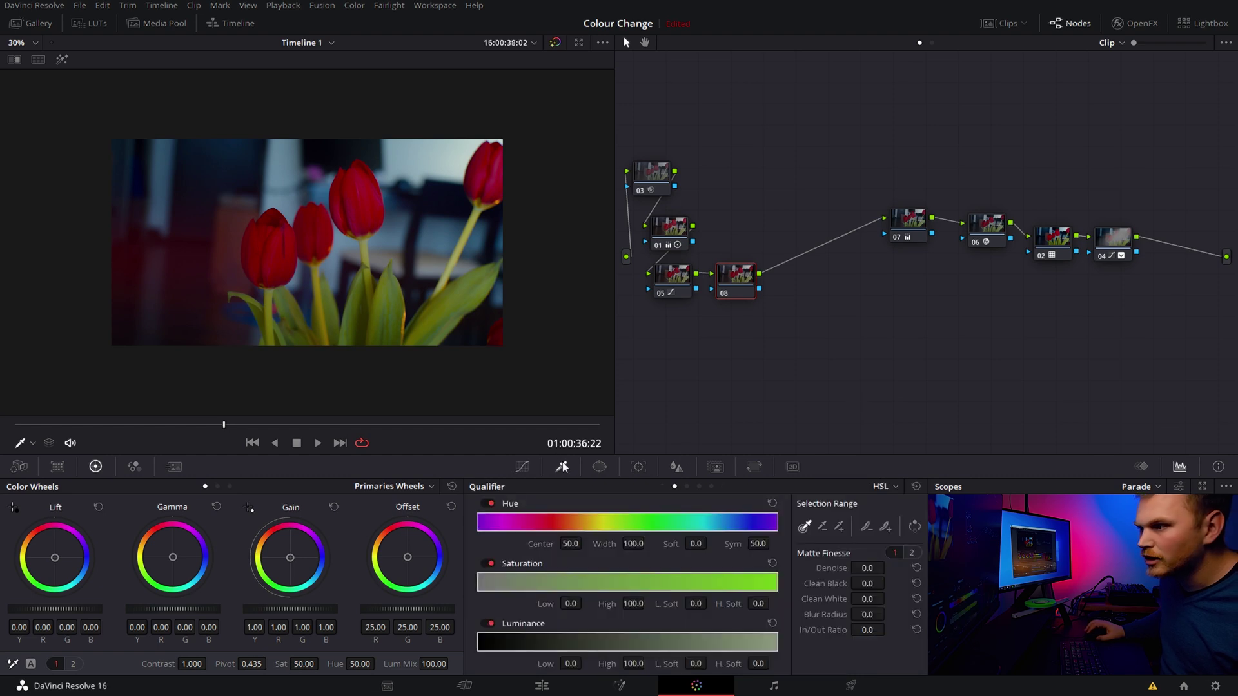
pyautogui.click(371, 204)
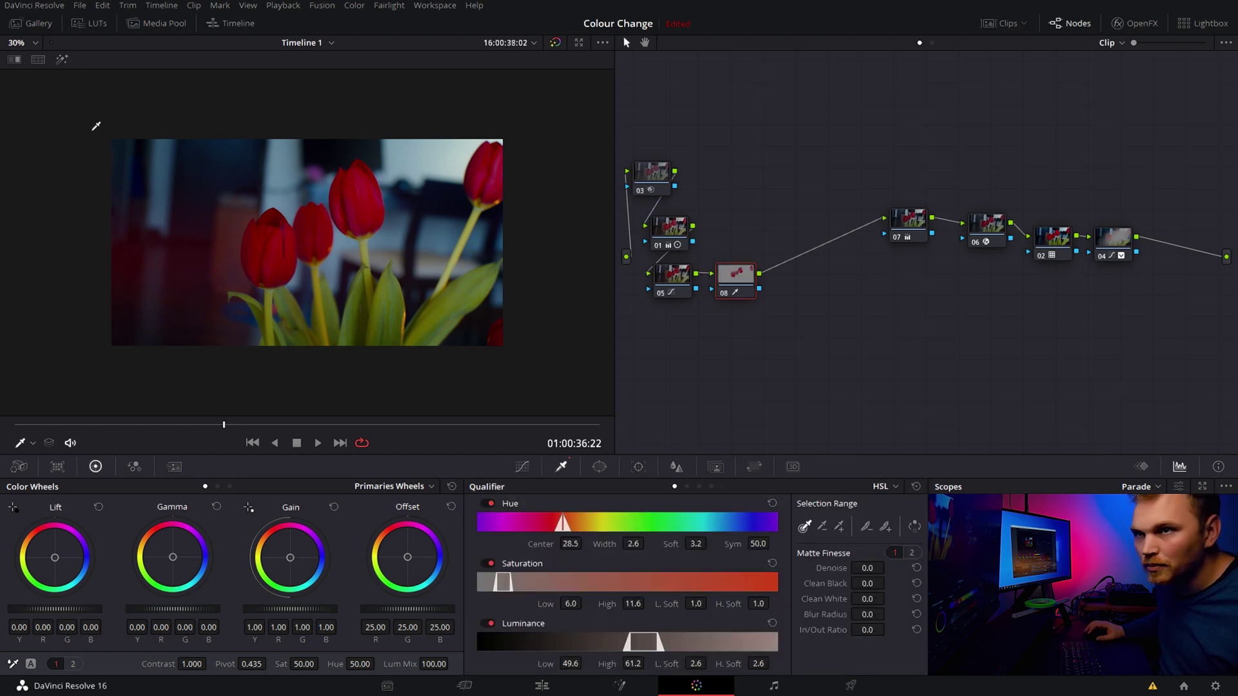
pyautogui.click(62, 60)
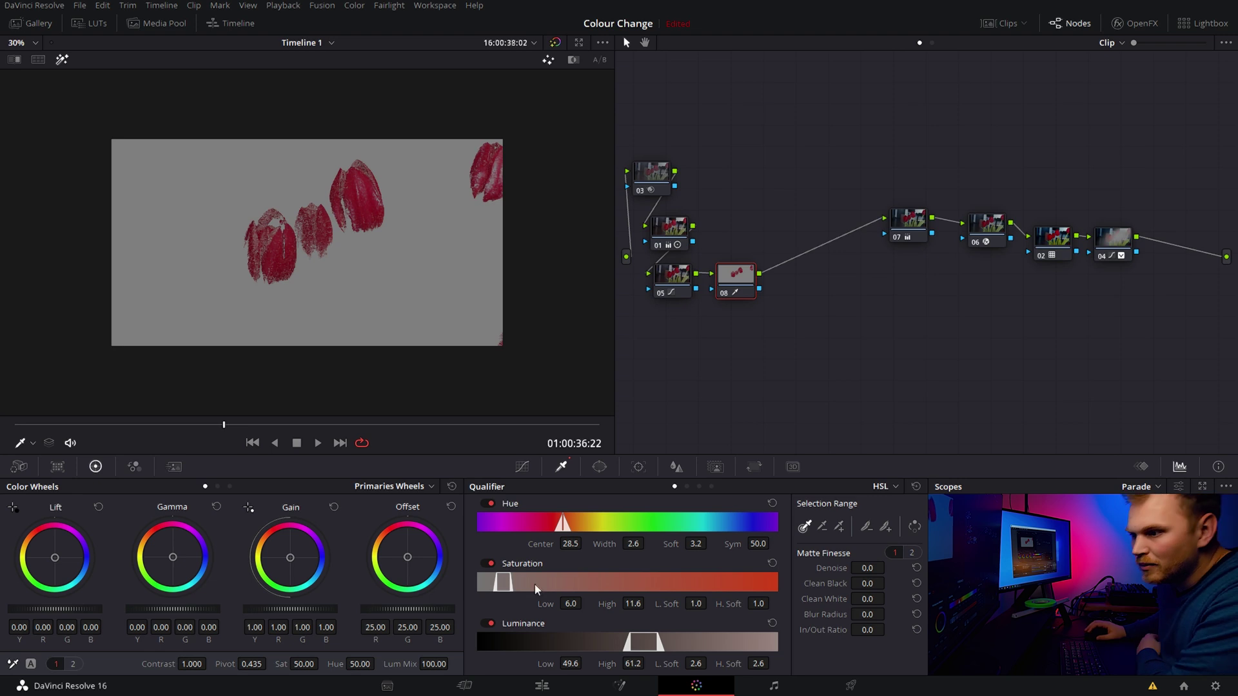
# Step: Refine the tulip matte: saturation 3.8–13.7, hue width 13.1, Denoise 7.4, checked across frames
pyautogui.moveTo(574, 604); pyautogui.dragTo(585, 603)
pyautogui.moveTo(648, 543); pyautogui.dragTo(648, 542)
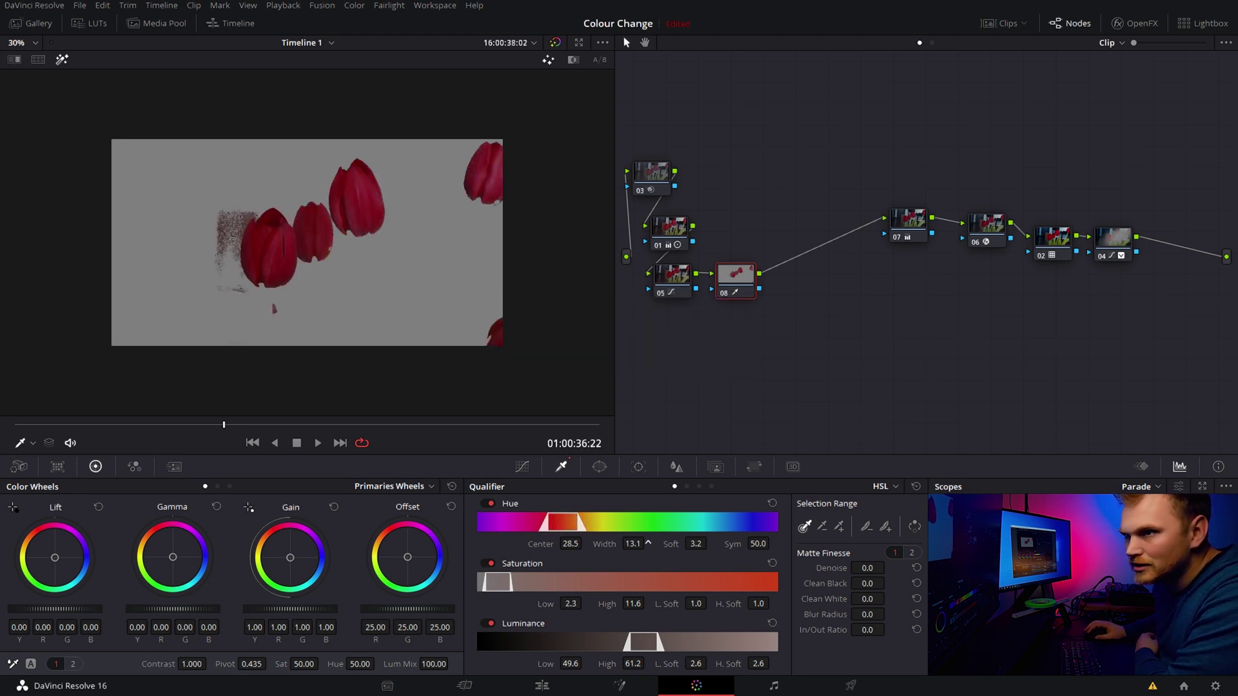
pyautogui.moveTo(571, 604); pyautogui.dragTo(586, 603)
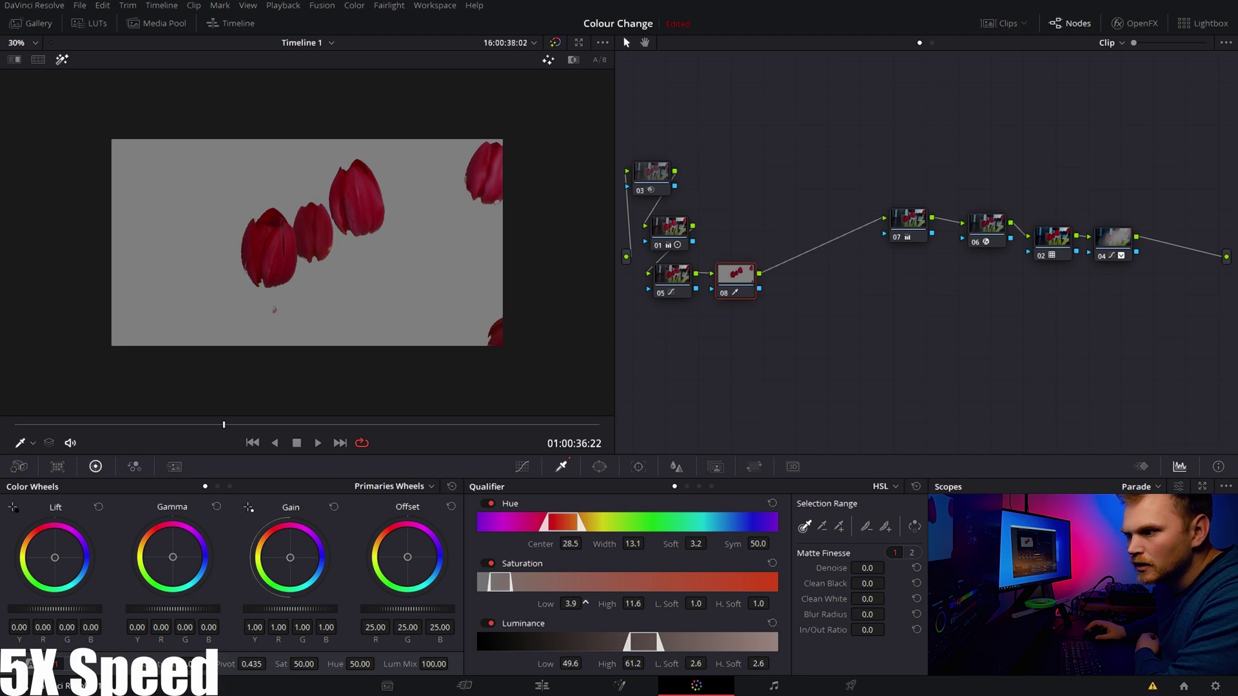
pyautogui.moveTo(223, 425); pyautogui.dragTo(548, 426)
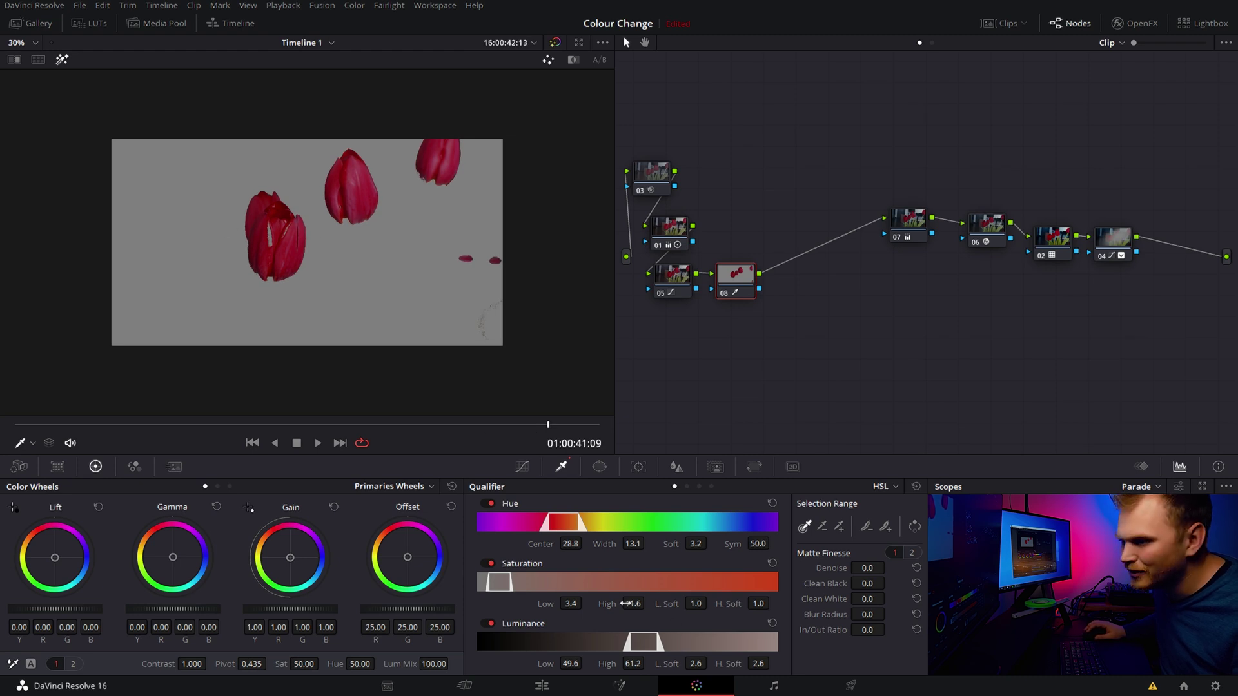
pyautogui.moveTo(648, 604); pyautogui.dragTo(649, 604)
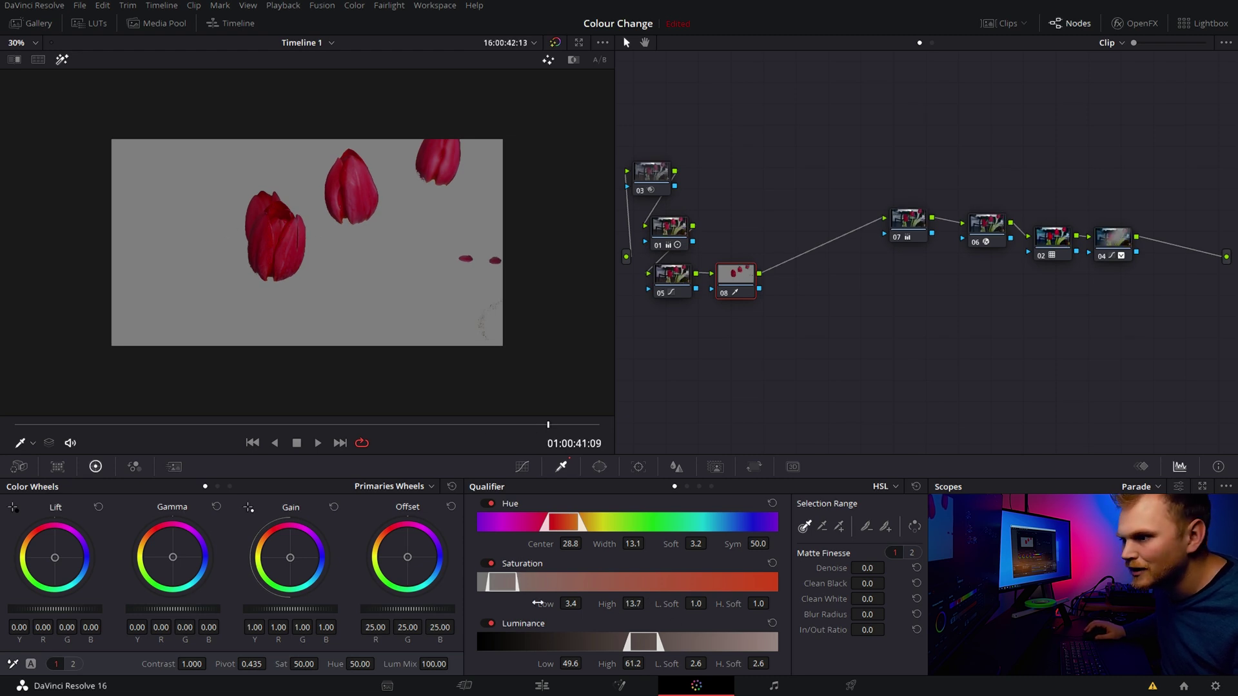
pyautogui.moveTo(538, 604); pyautogui.dragTo(542, 604)
pyautogui.moveTo(867, 568); pyautogui.dragTo(888, 567)
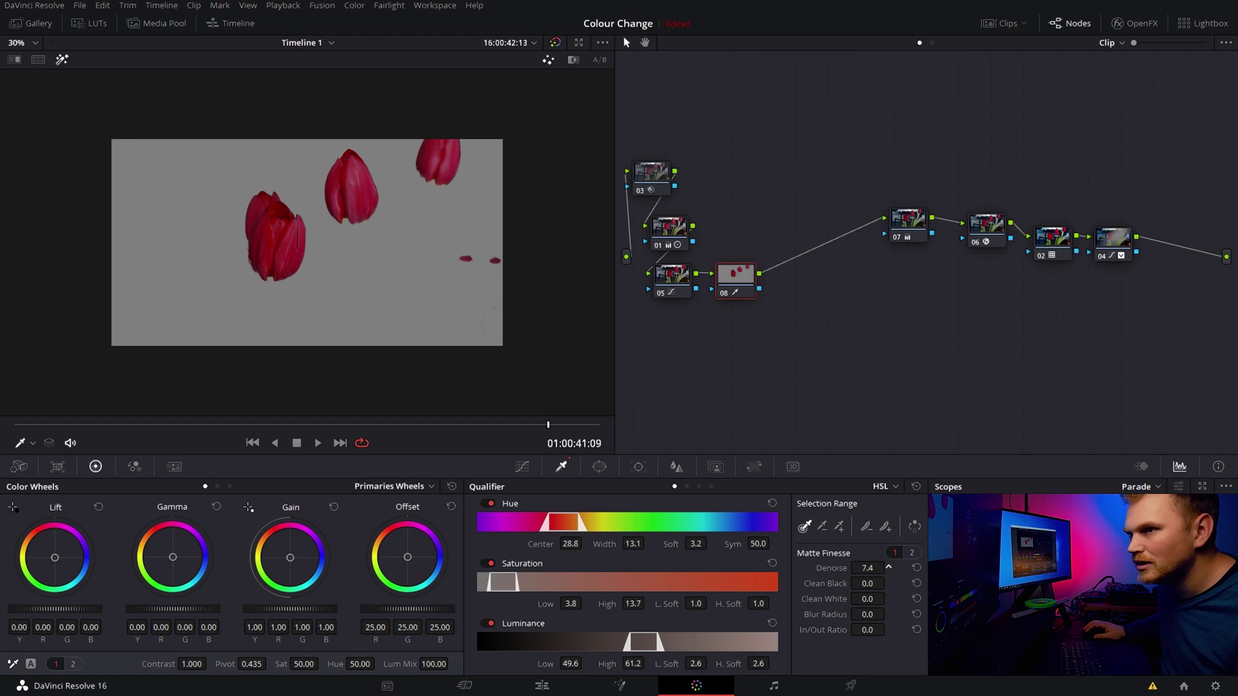
pyautogui.moveTo(552, 429); pyautogui.dragTo(211, 393)
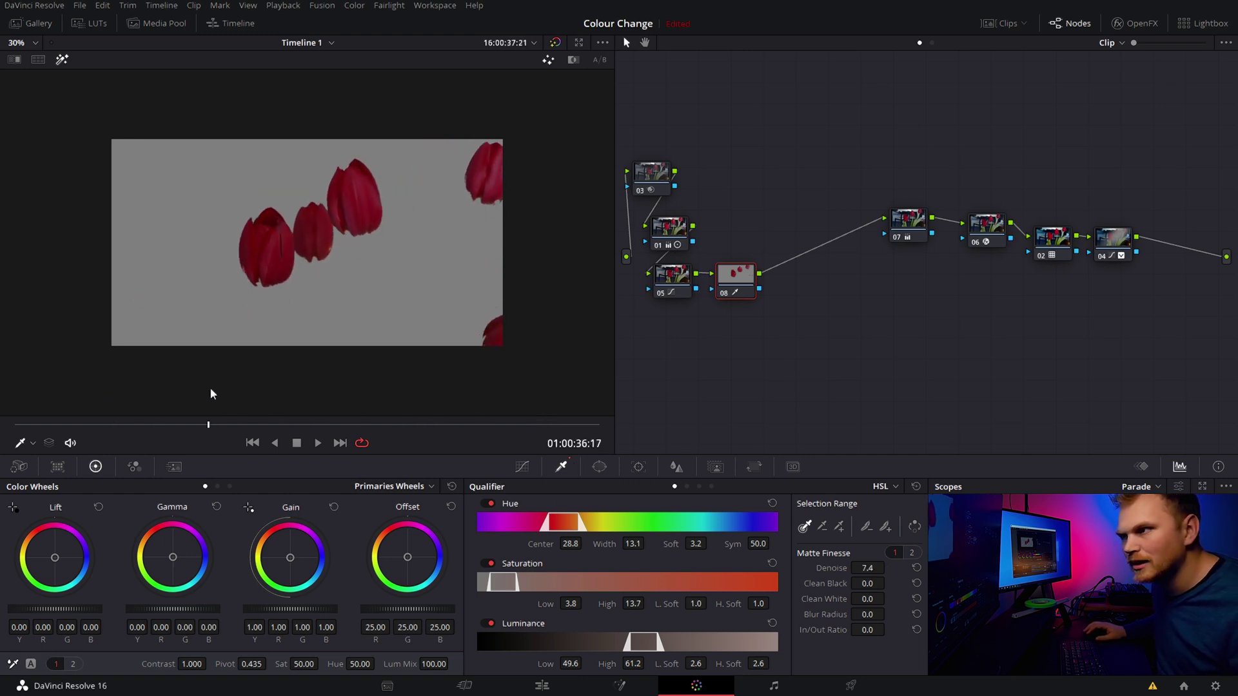
pyautogui.click(64, 58)
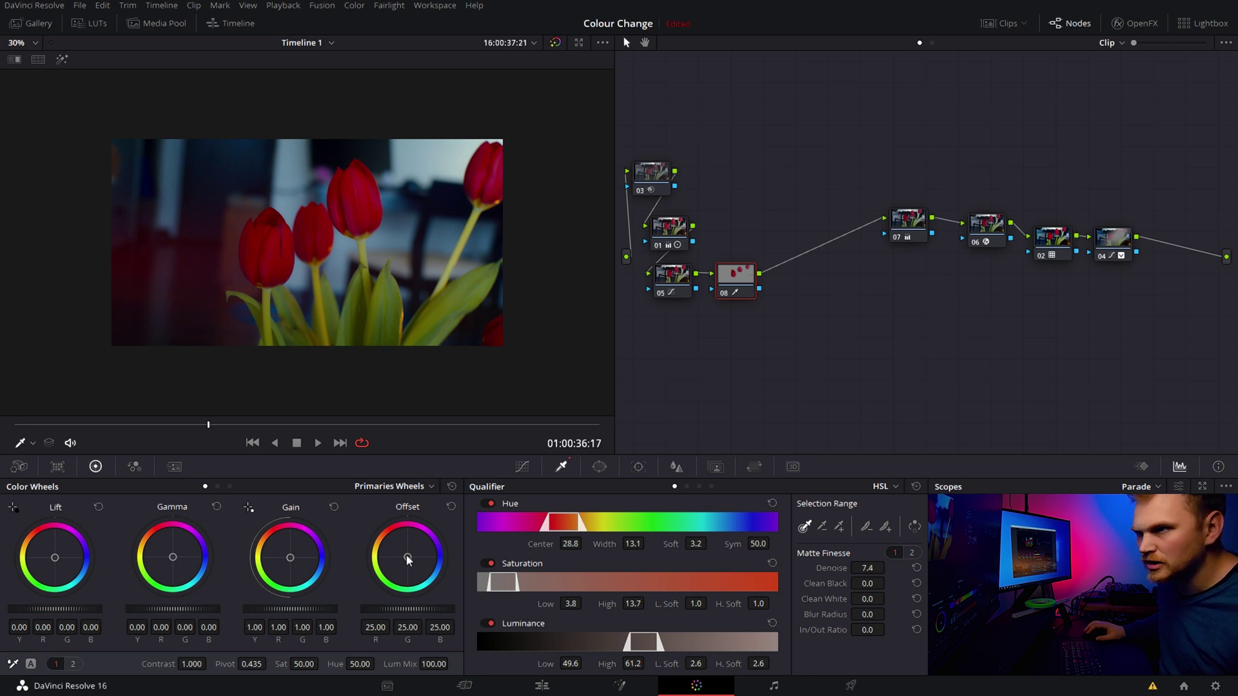
# Step: Try magenta and other Offset tints on the qualified tulips, then reset Offset to 25.00
pyautogui.moveTo(408, 556); pyautogui.dragTo(414, 554)
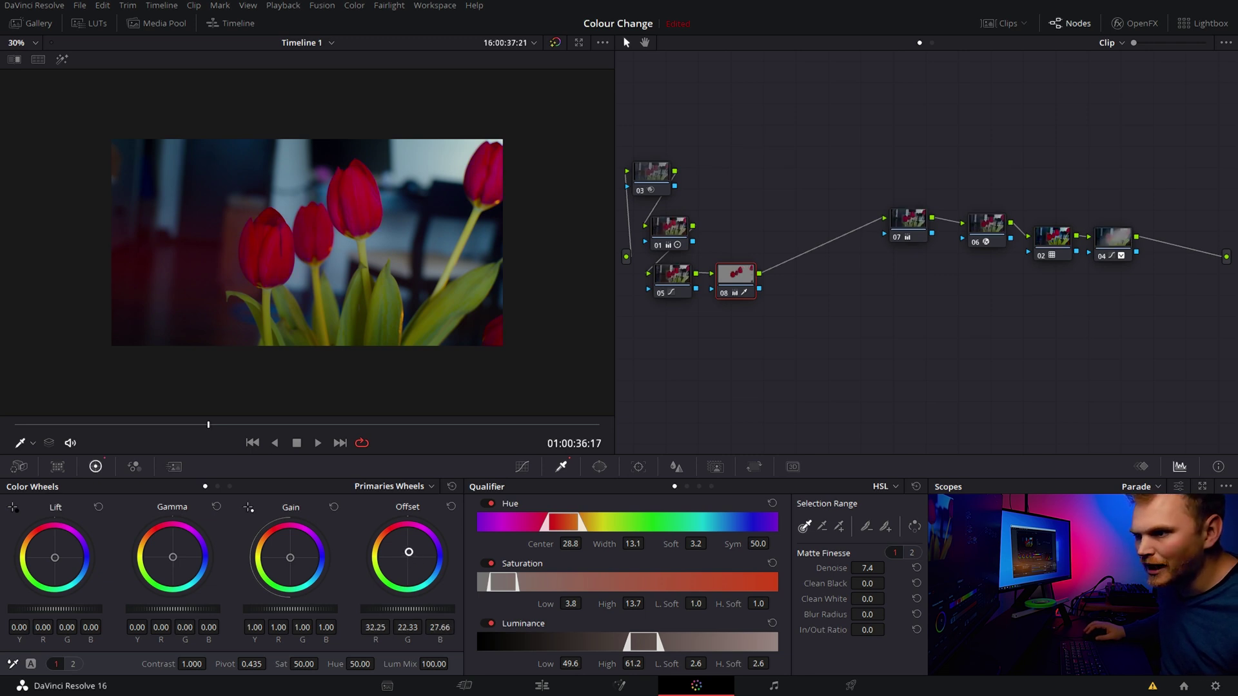
pyautogui.moveTo(404, 557); pyautogui.dragTo(412, 561)
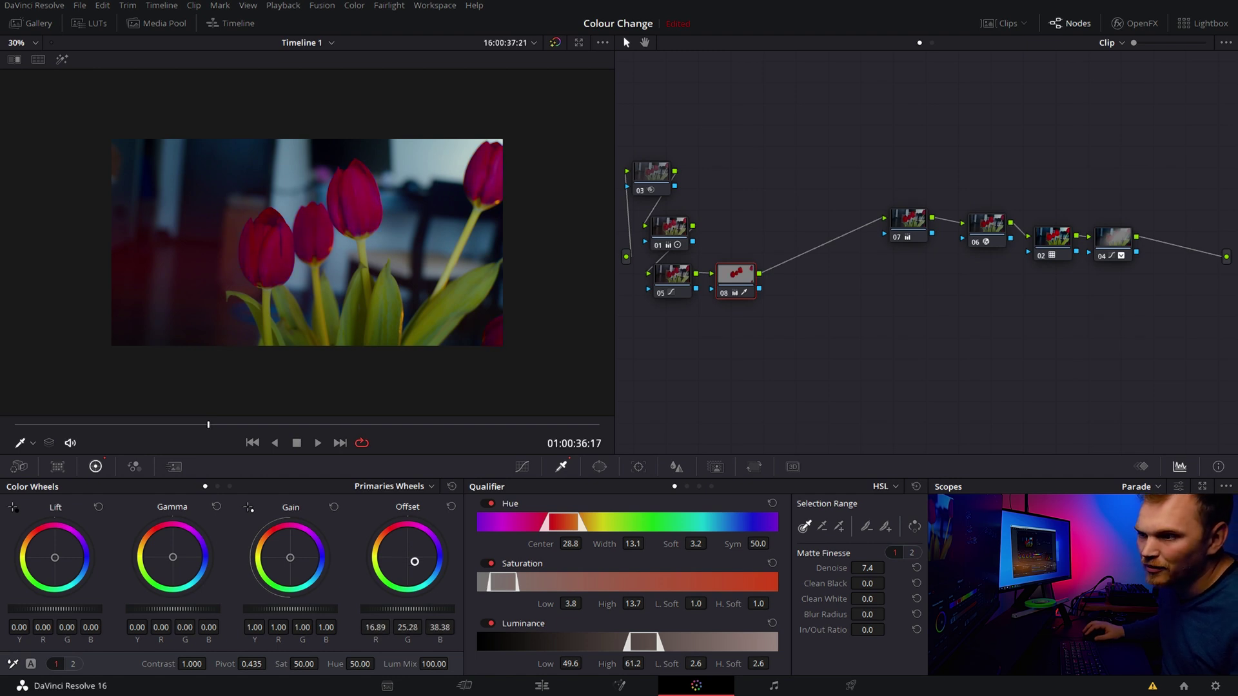
pyautogui.moveTo(411, 568); pyautogui.dragTo(395, 574)
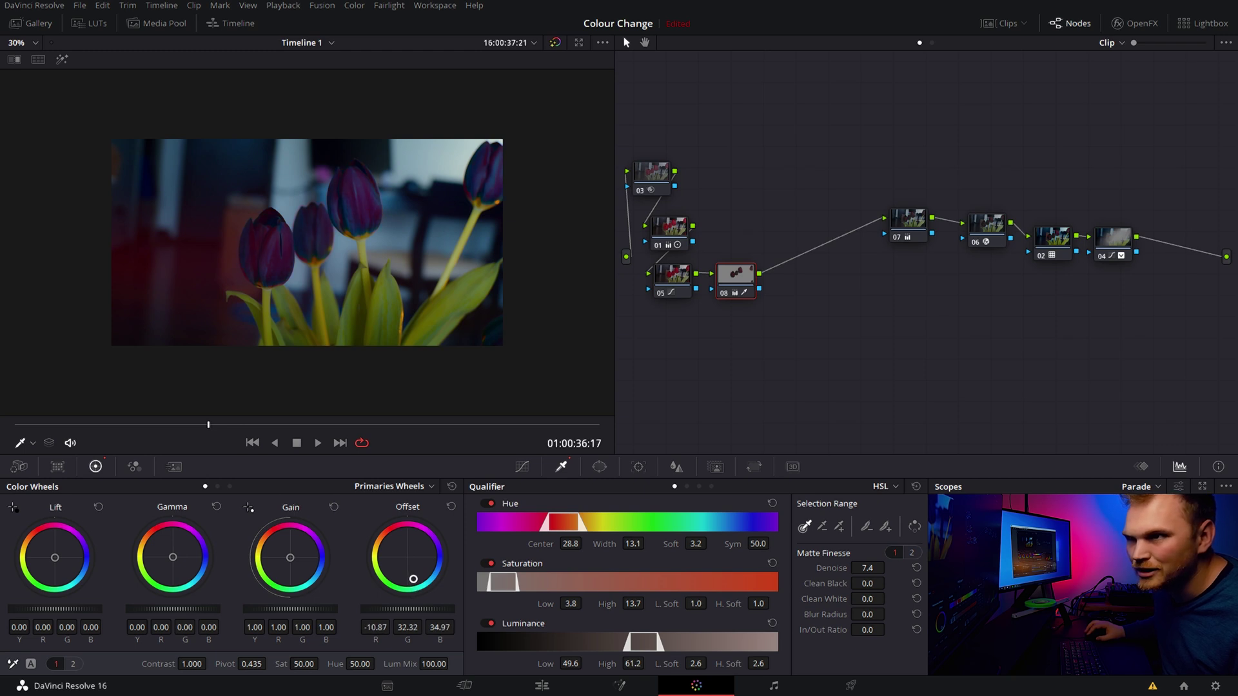
pyautogui.moveTo(413, 579); pyautogui.dragTo(409, 578)
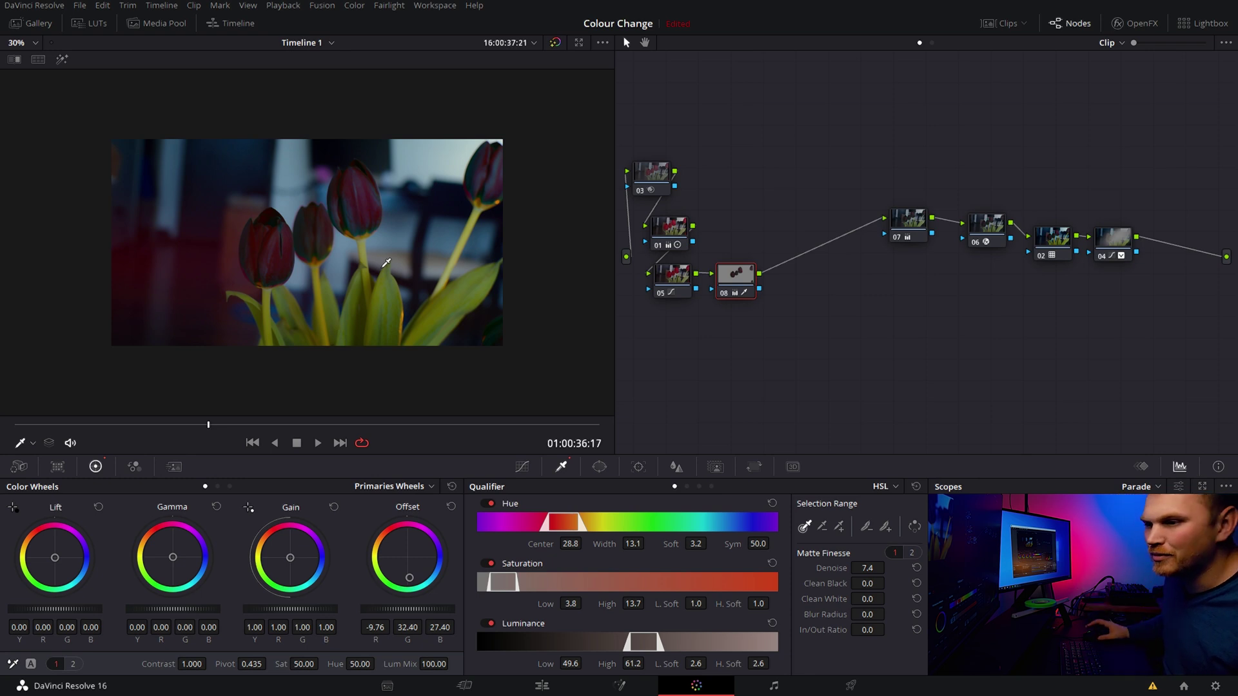
pyautogui.click(452, 506)
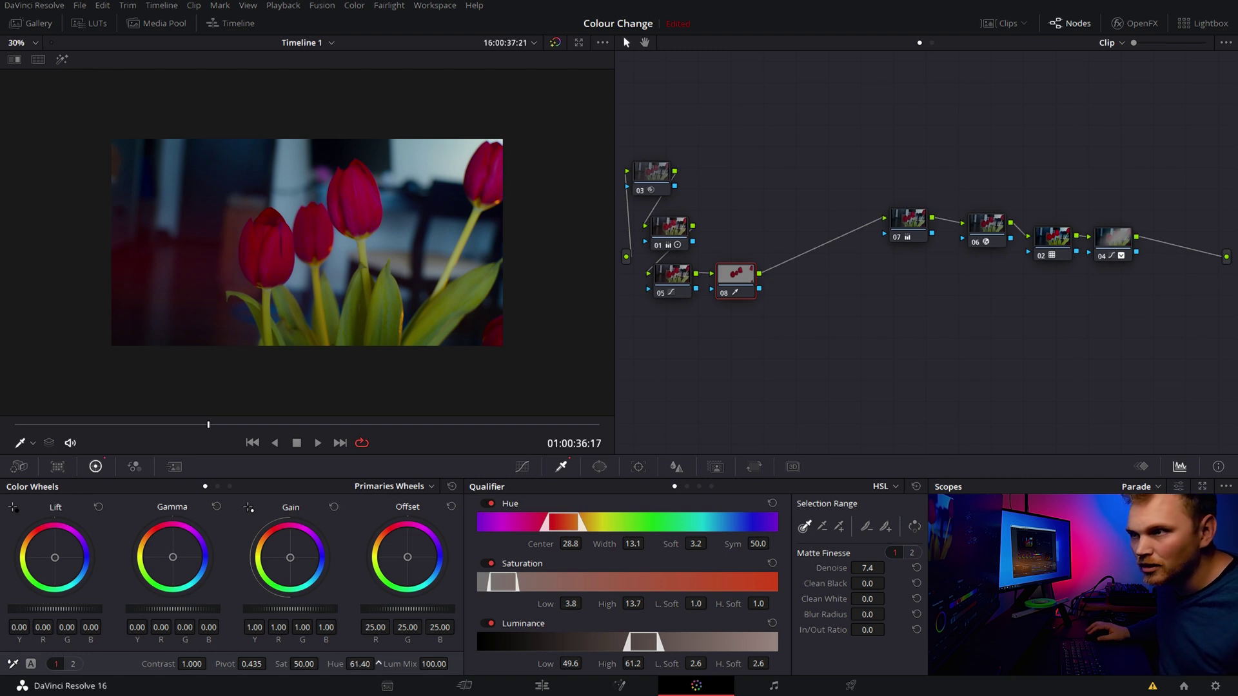
# Step: Shift the qualified tulips' Hue to 75.80 and check the matte on an earlier frame
pyautogui.moveTo(360, 664); pyautogui.dragTo(380, 664)
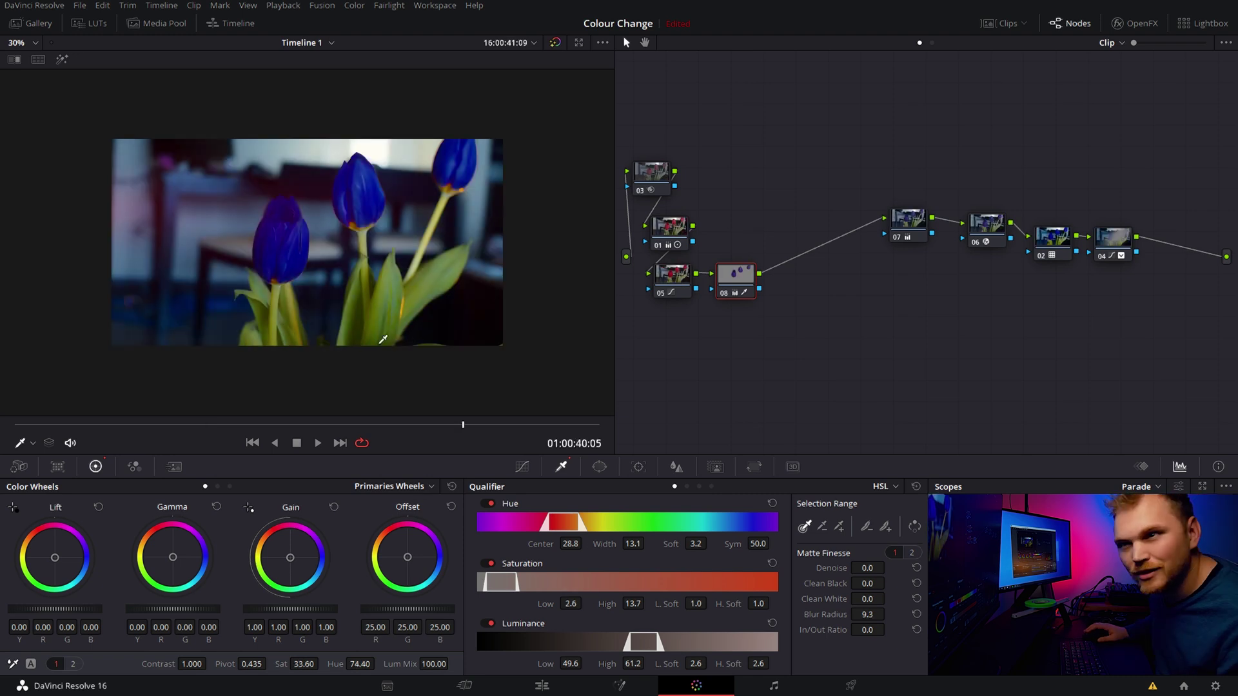
pyautogui.click(62, 59)
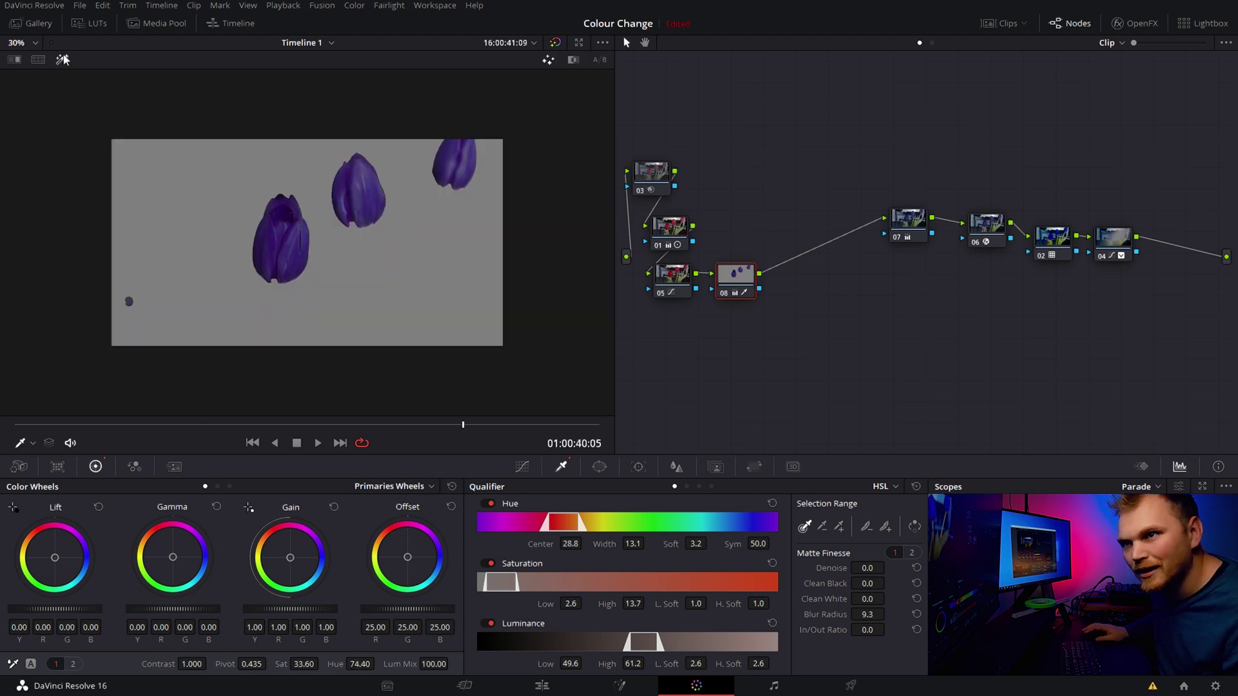
pyautogui.moveTo(470, 424); pyautogui.dragTo(250, 396)
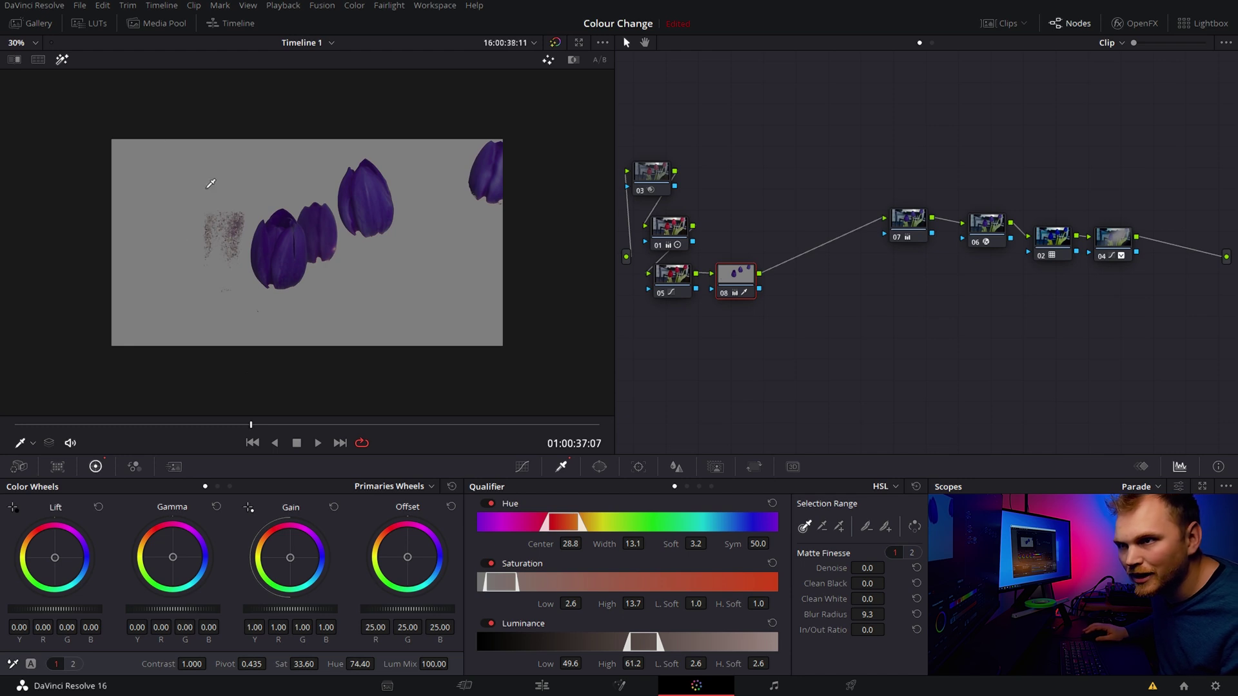
pyautogui.click(62, 59)
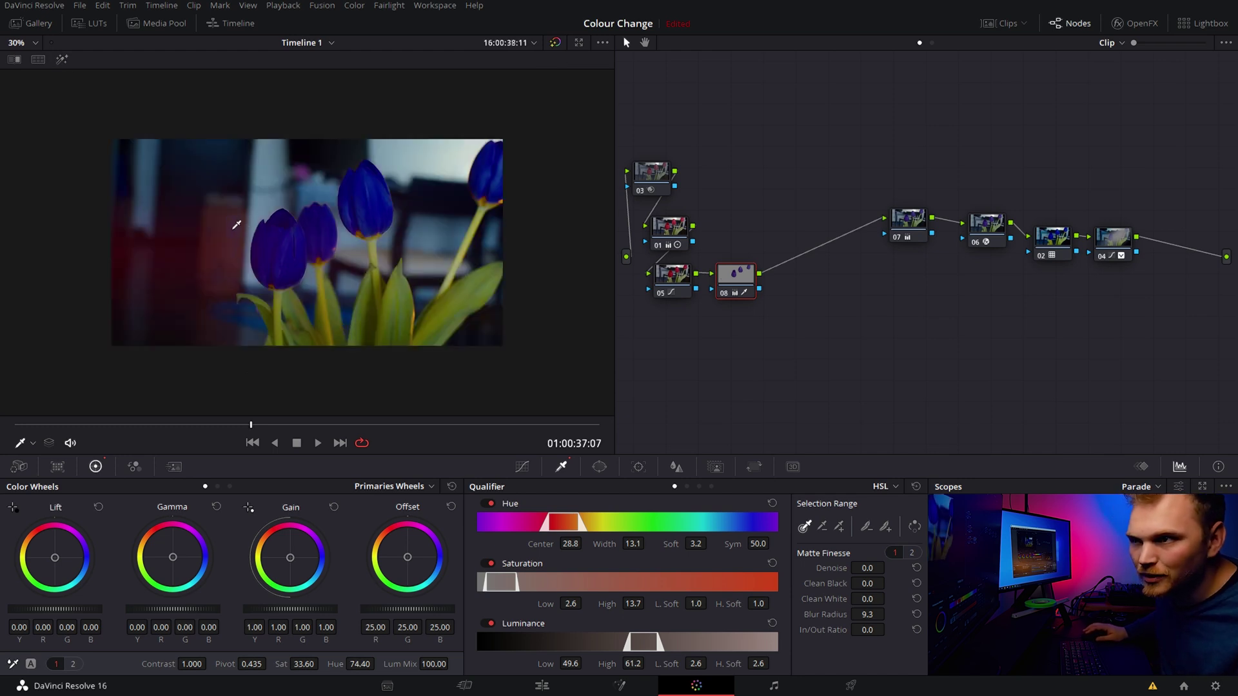
# Step: Raise the qualifier's Saturation Low to 3.1 and reset node 08's Hue and Saturation to 50
pyautogui.click(61, 58)
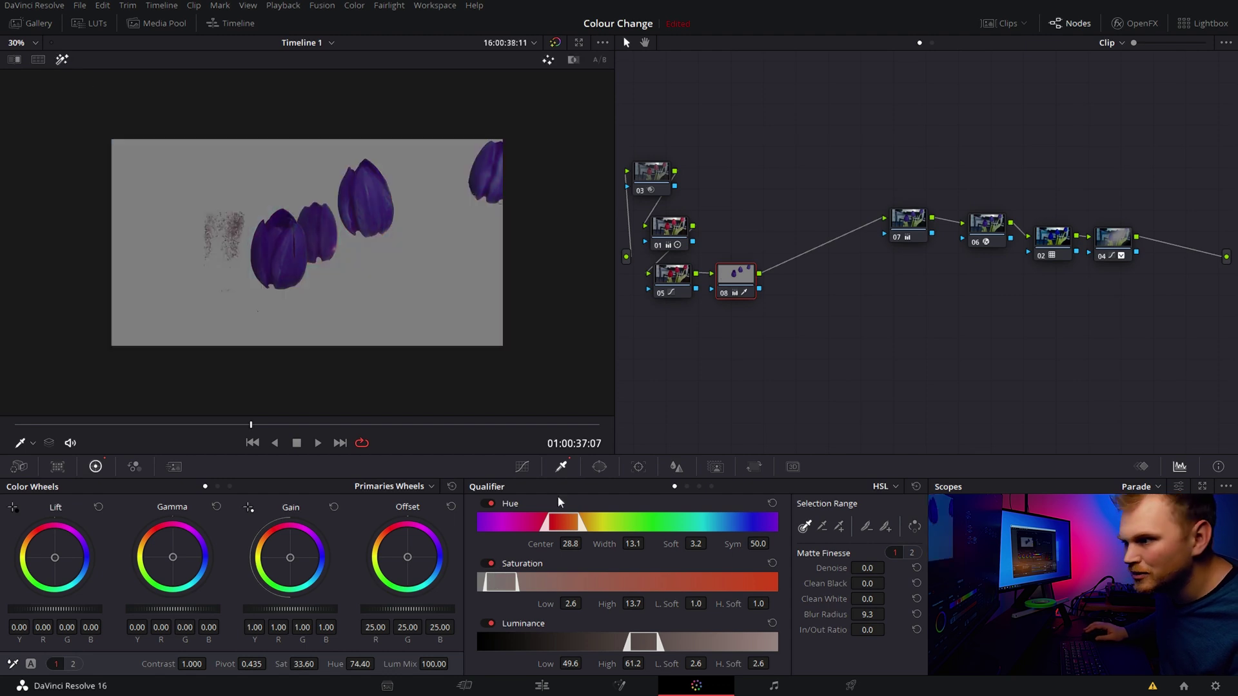
pyautogui.moveTo(569, 603); pyautogui.dragTo(586, 603)
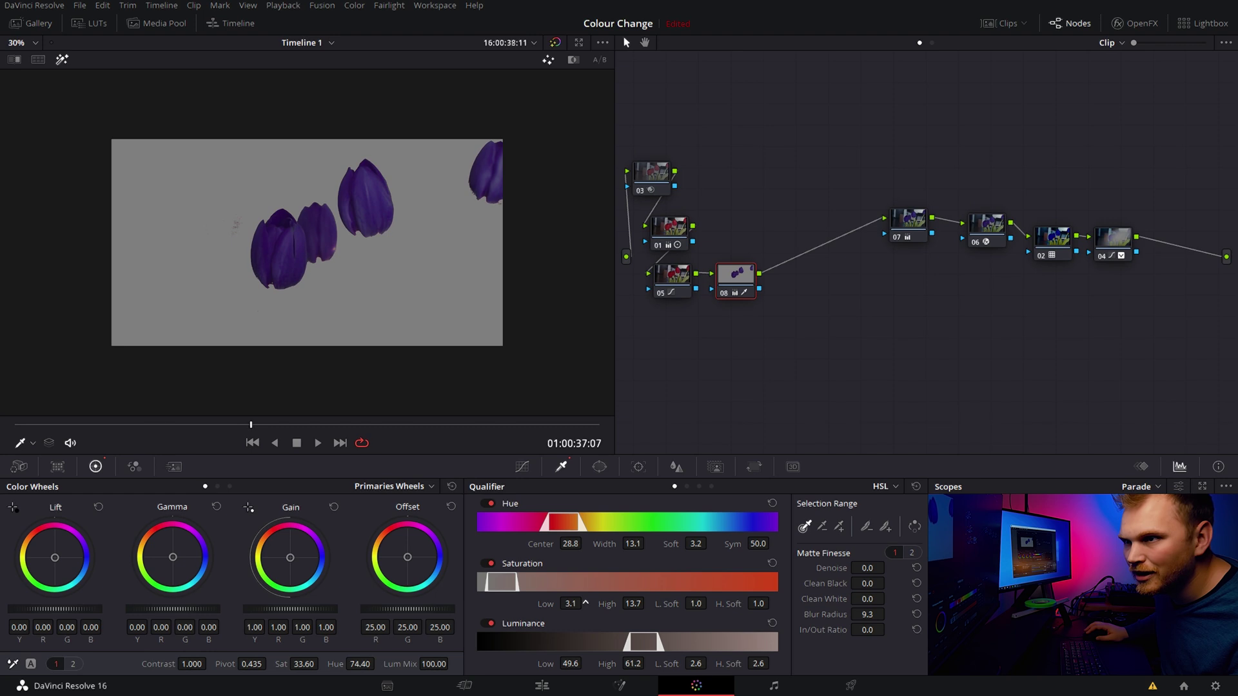
pyautogui.click(60, 59)
pyautogui.click(476, 425)
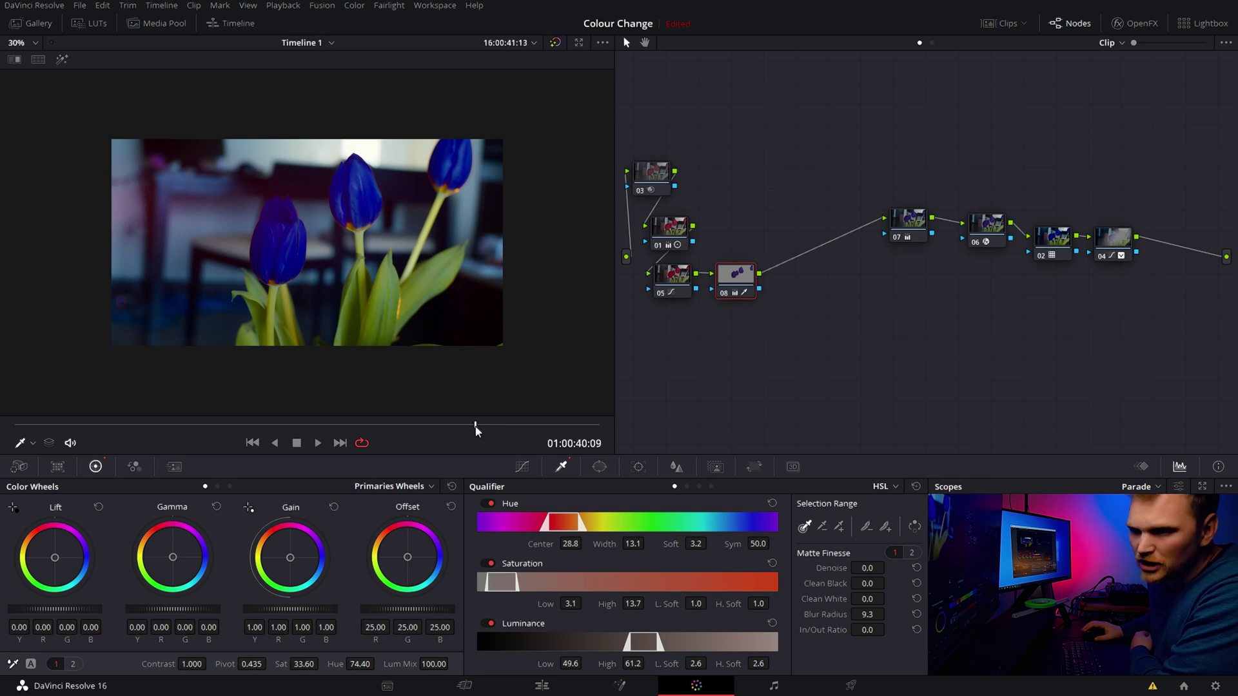
pyautogui.hotkey('ctrl', 'z')
pyautogui.hotkey('shift', 'h')
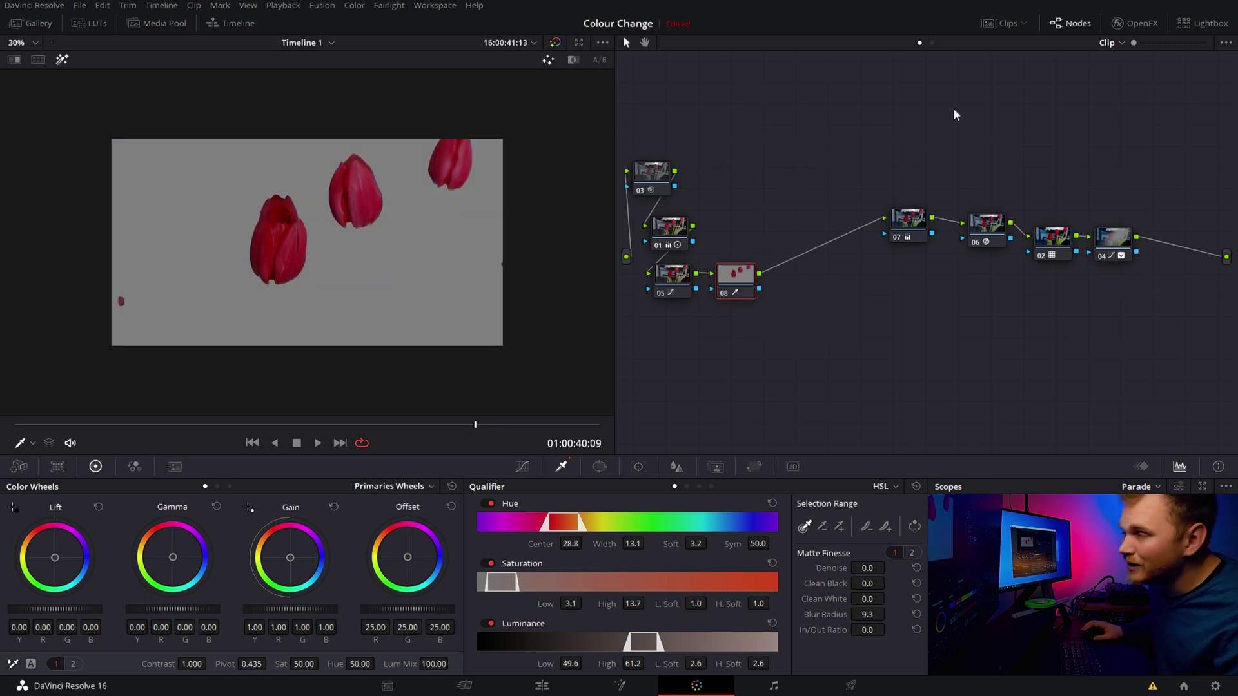
# Step: Apply Color Compressor to node 08 with a bright green Target Color
pyautogui.click(1142, 24)
pyautogui.scroll(2, 1075, 133)
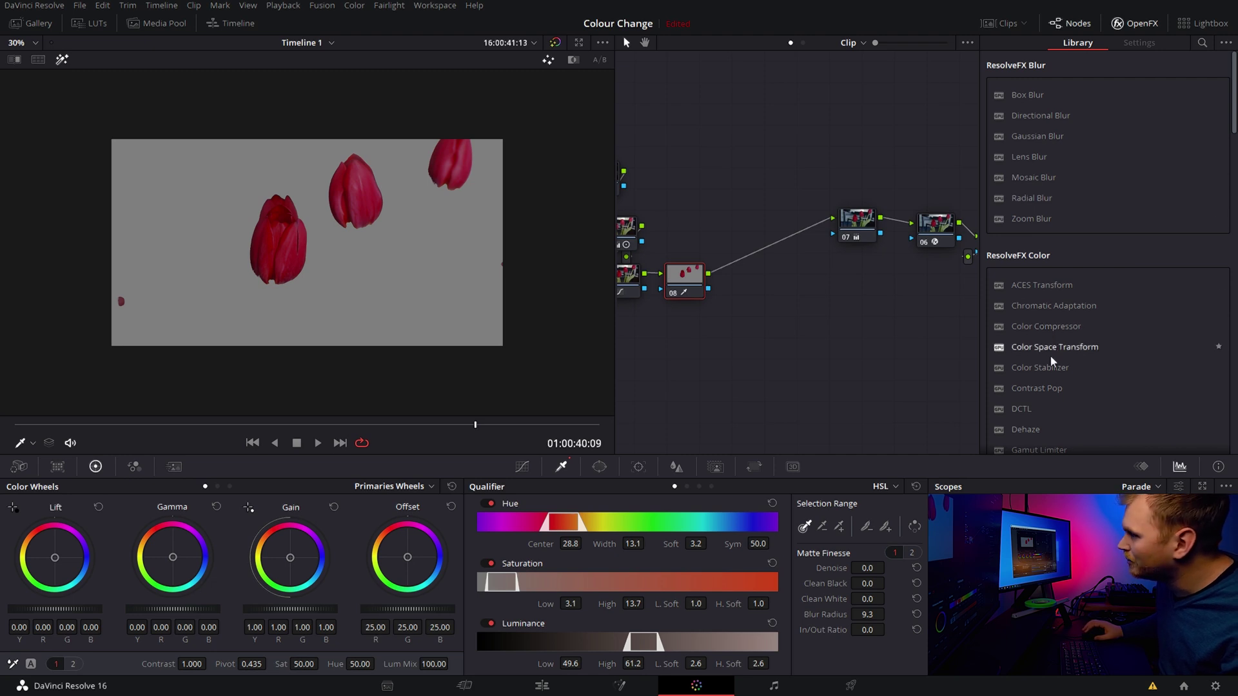
pyautogui.moveTo(1032, 326); pyautogui.dragTo(682, 275)
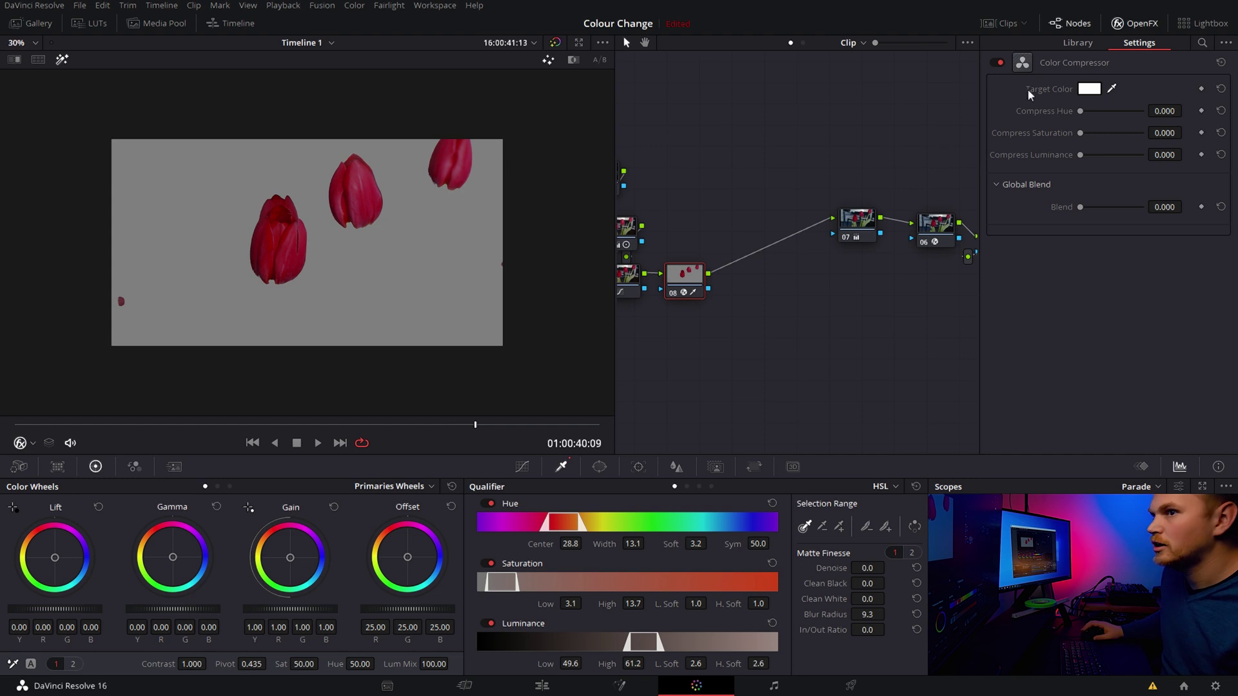
pyautogui.click(62, 59)
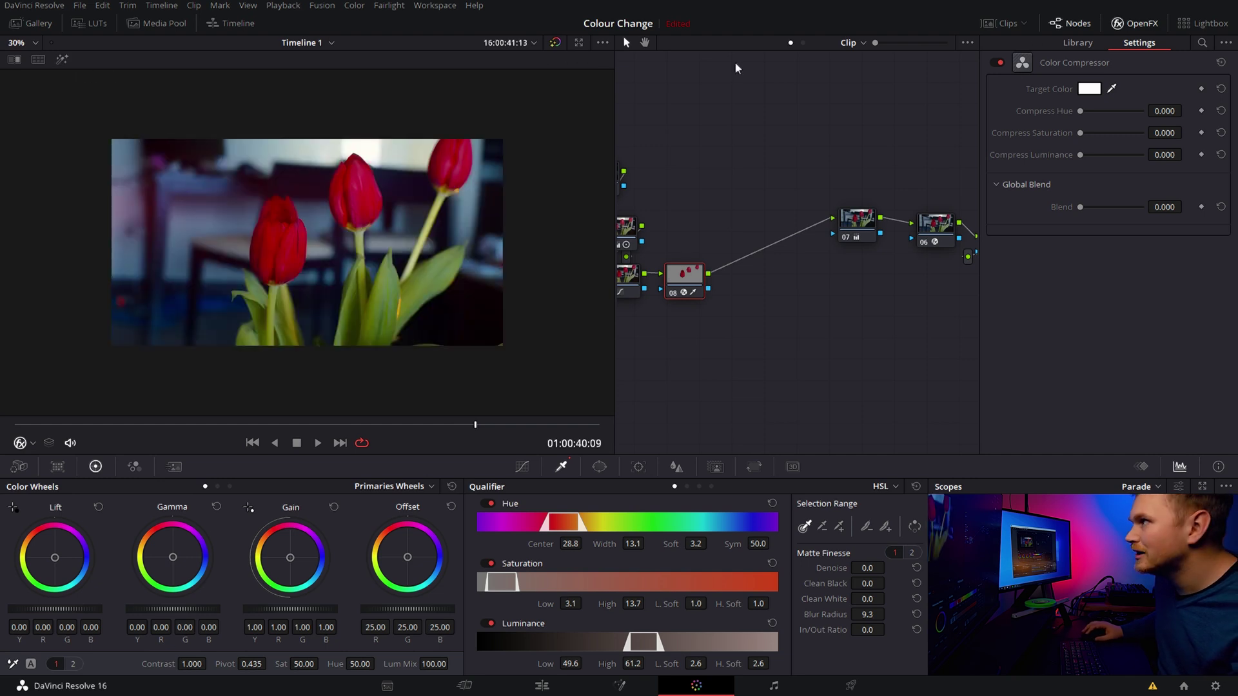
pyautogui.click(1092, 90)
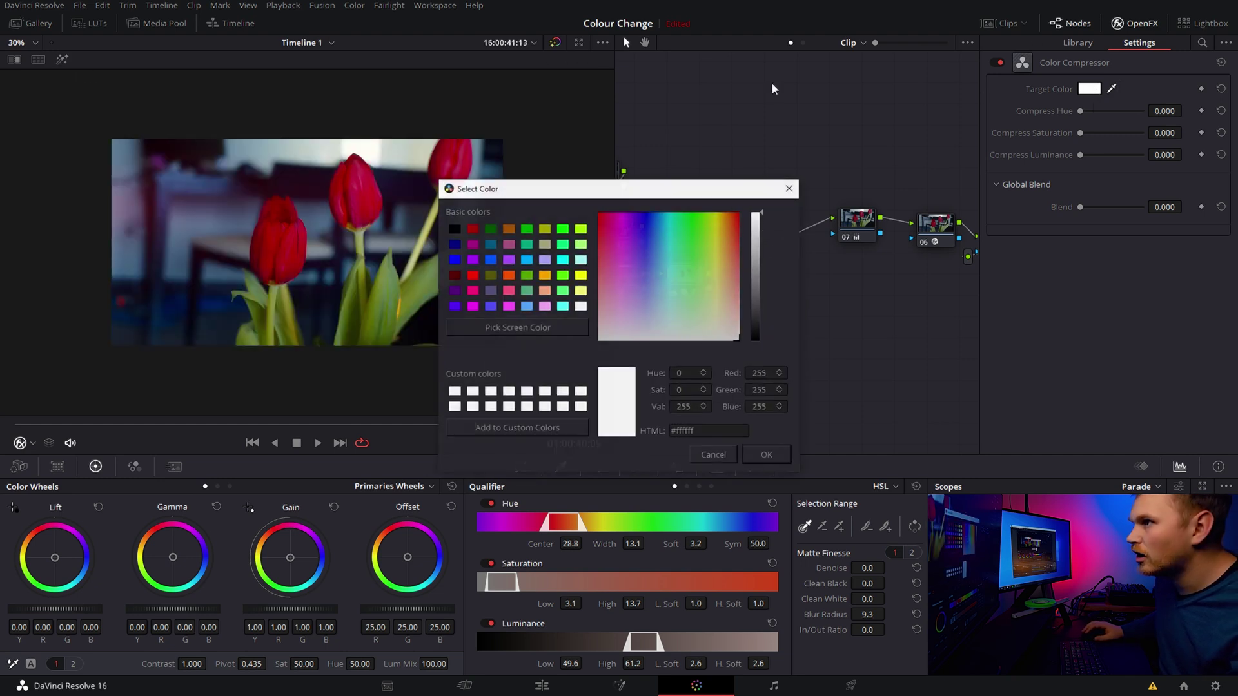
pyautogui.click(620, 231)
pyautogui.moveTo(675, 232)
pyautogui.mouseDown()
pyautogui.moveTo(693, 226)
pyautogui.moveTo(663, 227)
pyautogui.moveTo(690, 238)
pyautogui.mouseUp()
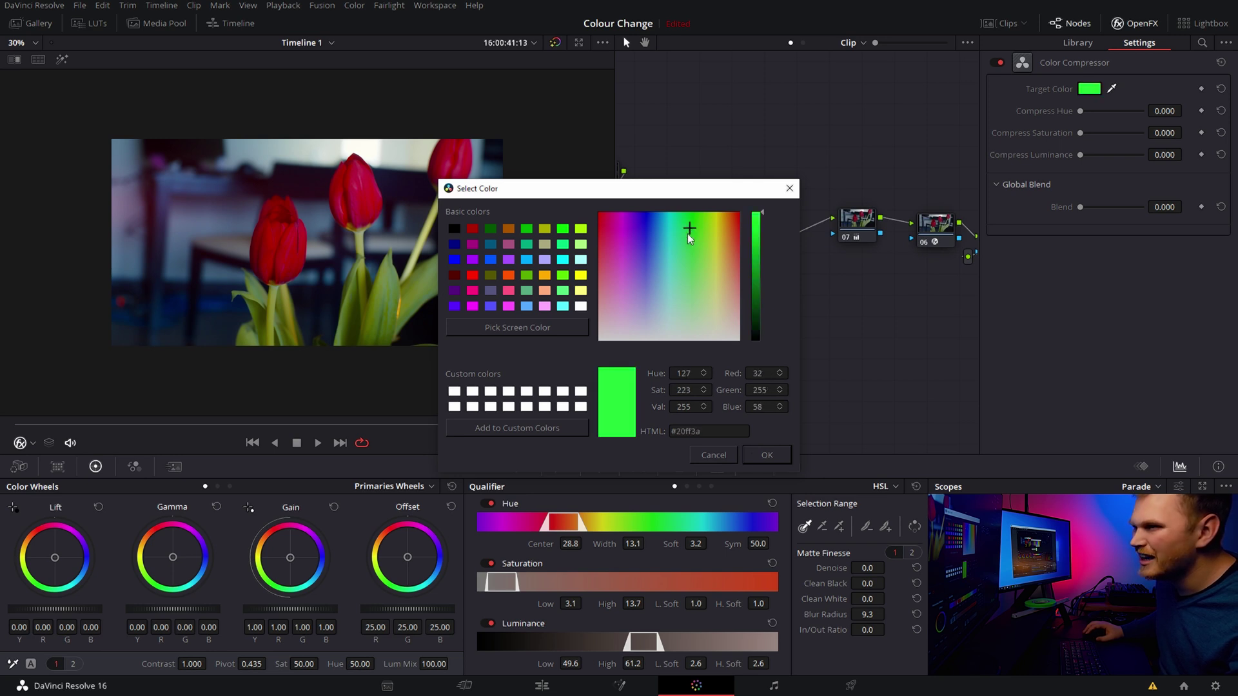
pyautogui.click(761, 453)
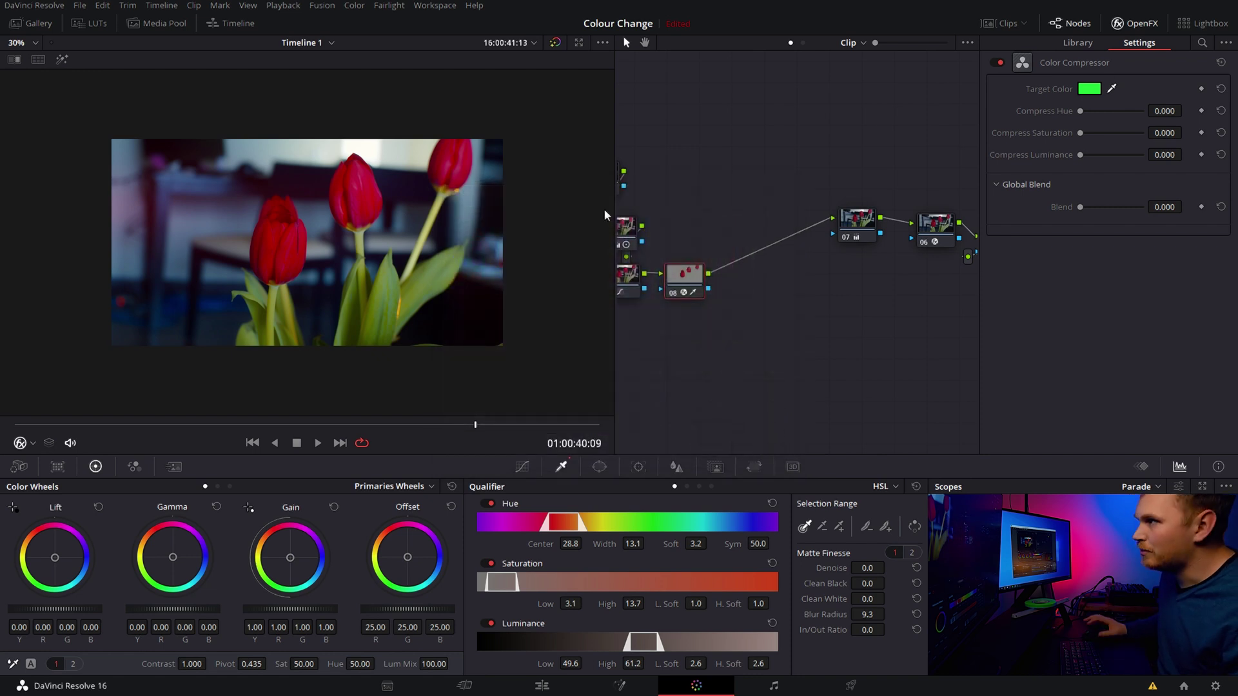
# Step: Set Color Compressor's Compress Hue to 0.479 and Saturation to 0.163
pyautogui.moveTo(1080, 109); pyautogui.dragTo(1131, 107)
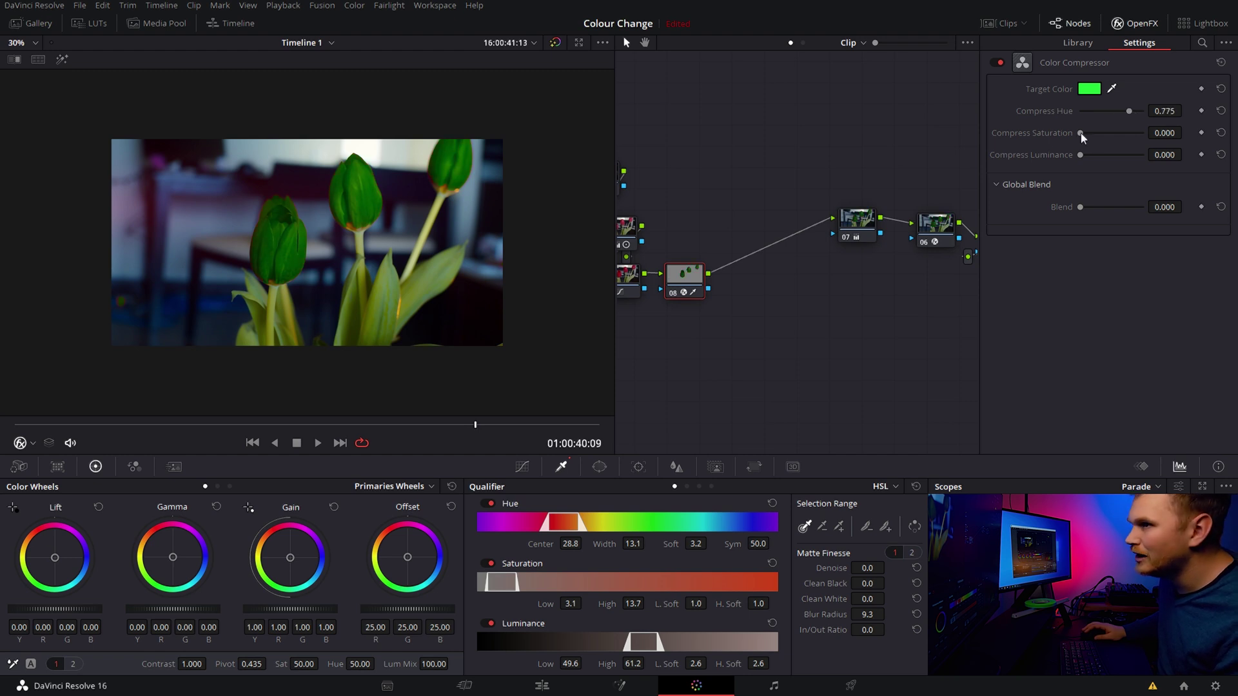
pyautogui.moveTo(1081, 133)
pyautogui.mouseDown()
pyautogui.moveTo(1128, 128)
pyautogui.moveTo(1100, 129)
pyautogui.moveTo(1082, 153)
pyautogui.moveTo(1121, 153)
pyautogui.moveTo(1074, 146)
pyautogui.moveTo(1090, 134)
pyautogui.mouseUp()
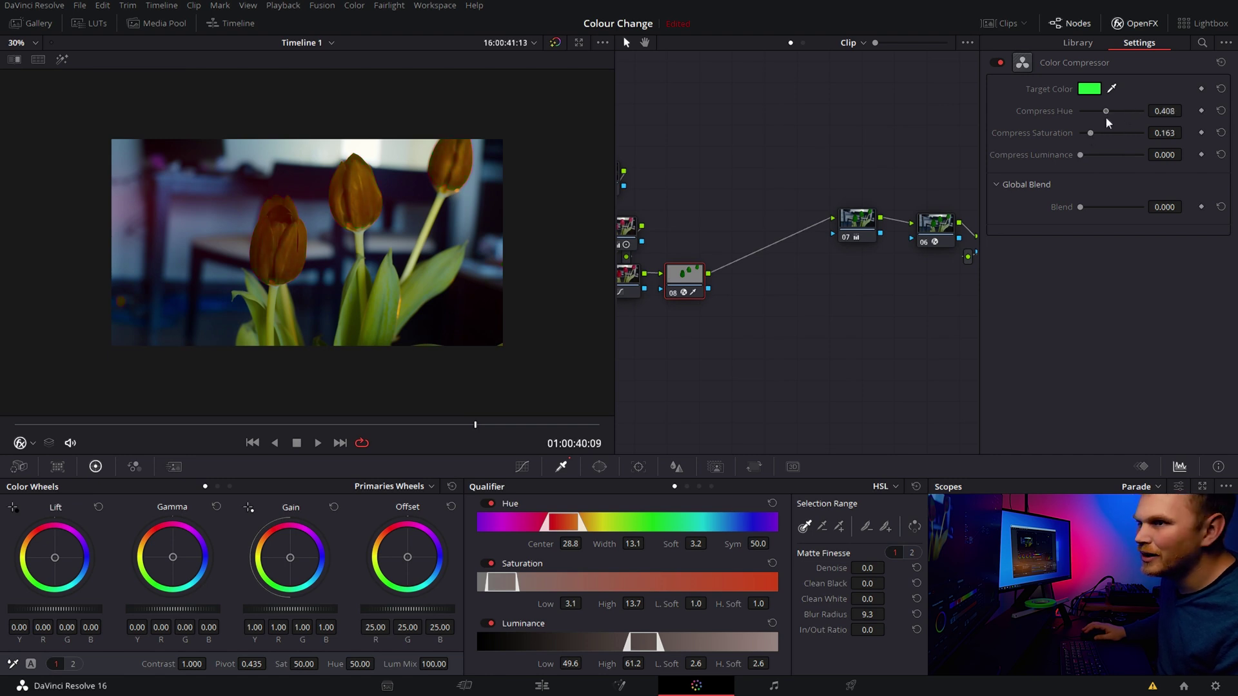
pyautogui.moveTo(1106, 118); pyautogui.dragTo(1110, 118)
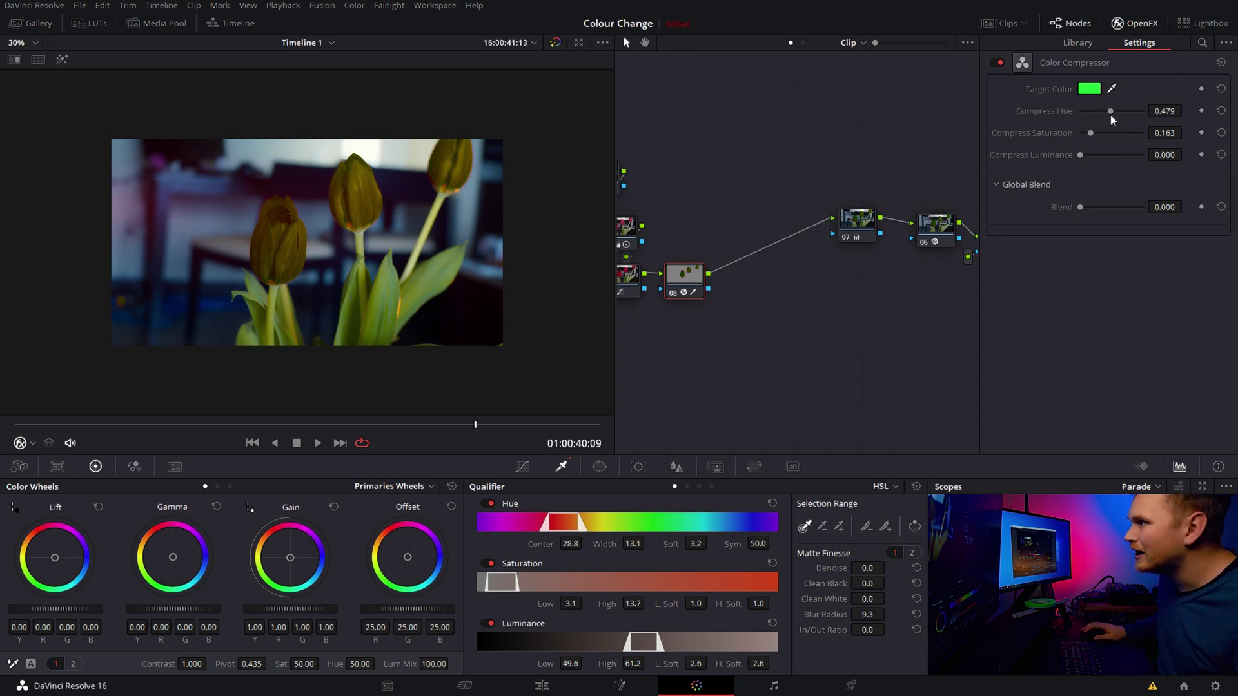
pyautogui.moveTo(1078, 206)
pyautogui.mouseDown()
pyautogui.moveTo(1116, 209)
pyautogui.moveTo(1075, 212)
pyautogui.mouseUp()
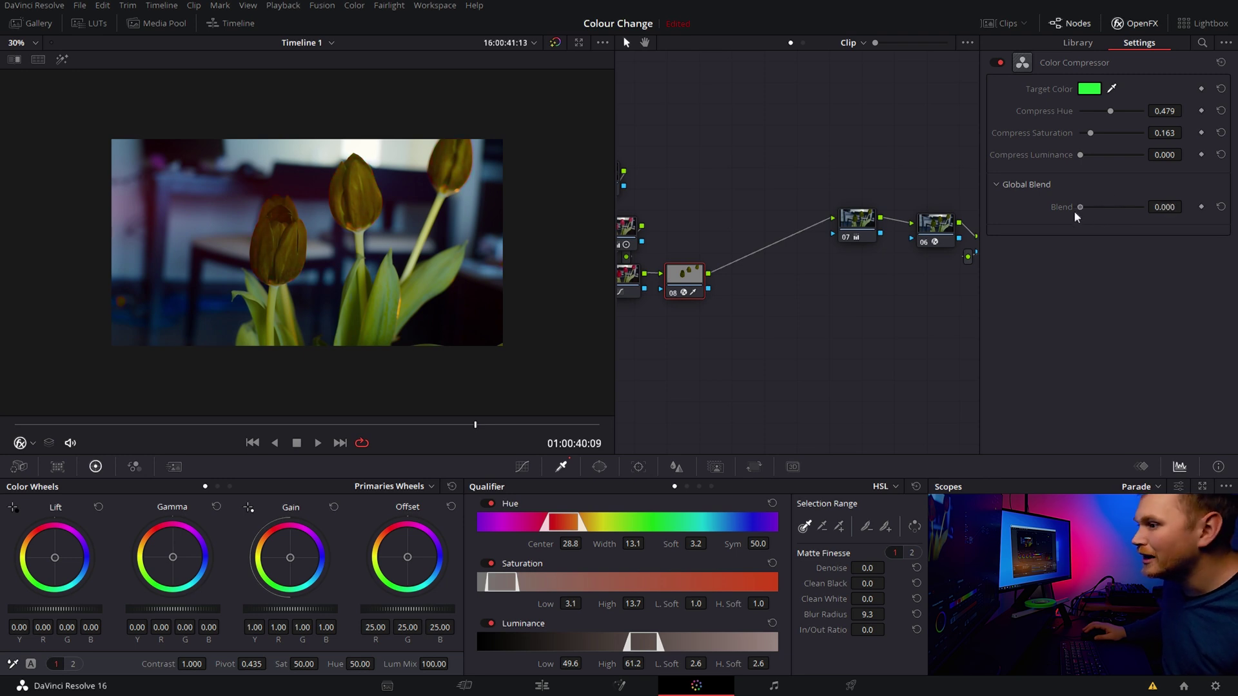
pyautogui.click(716, 467)
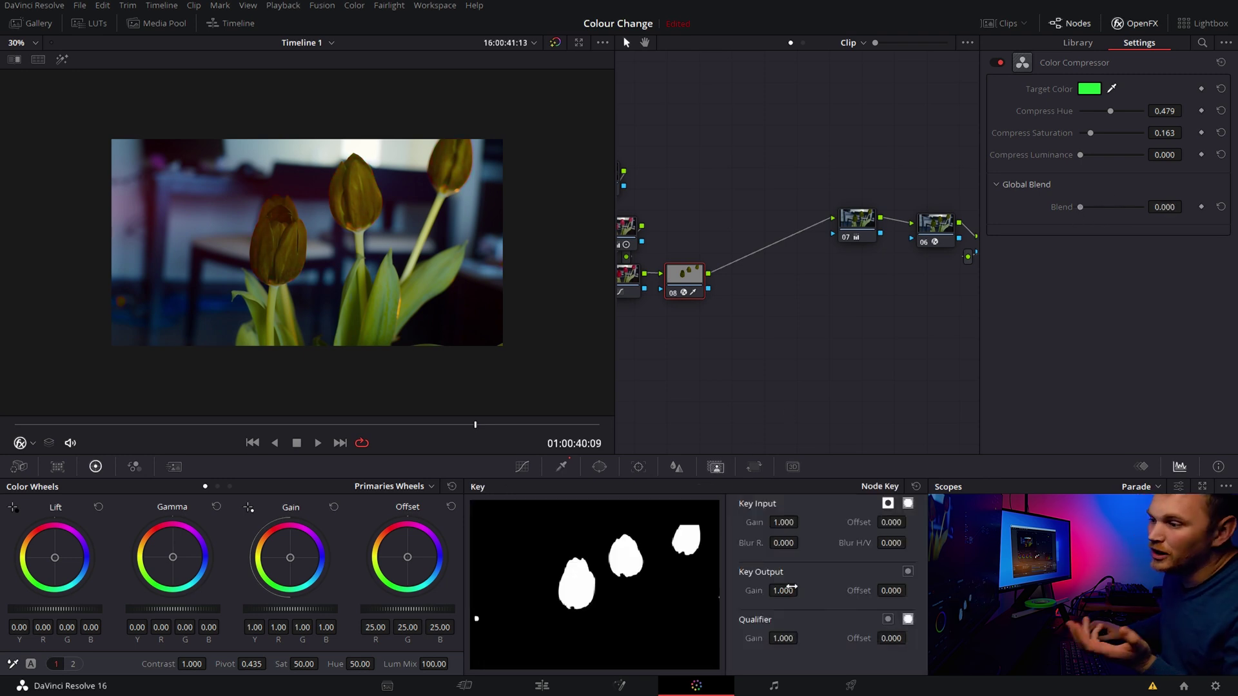
# Step: Test lowering node 08's Key Output Gain
pyautogui.moveTo(783, 590); pyautogui.dragTo(748, 591)
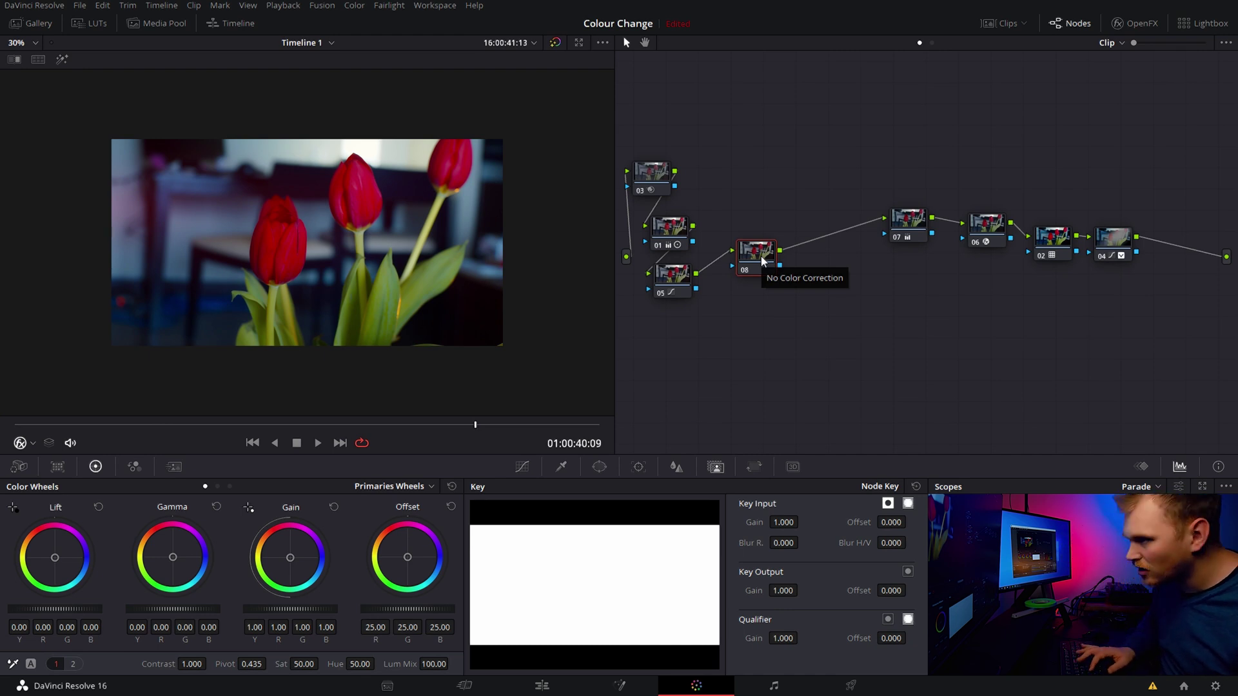
# Step: Add parallel node 10 beside node 08, arrange the two, and select node 08
pyautogui.hotkey('alt', 'p')
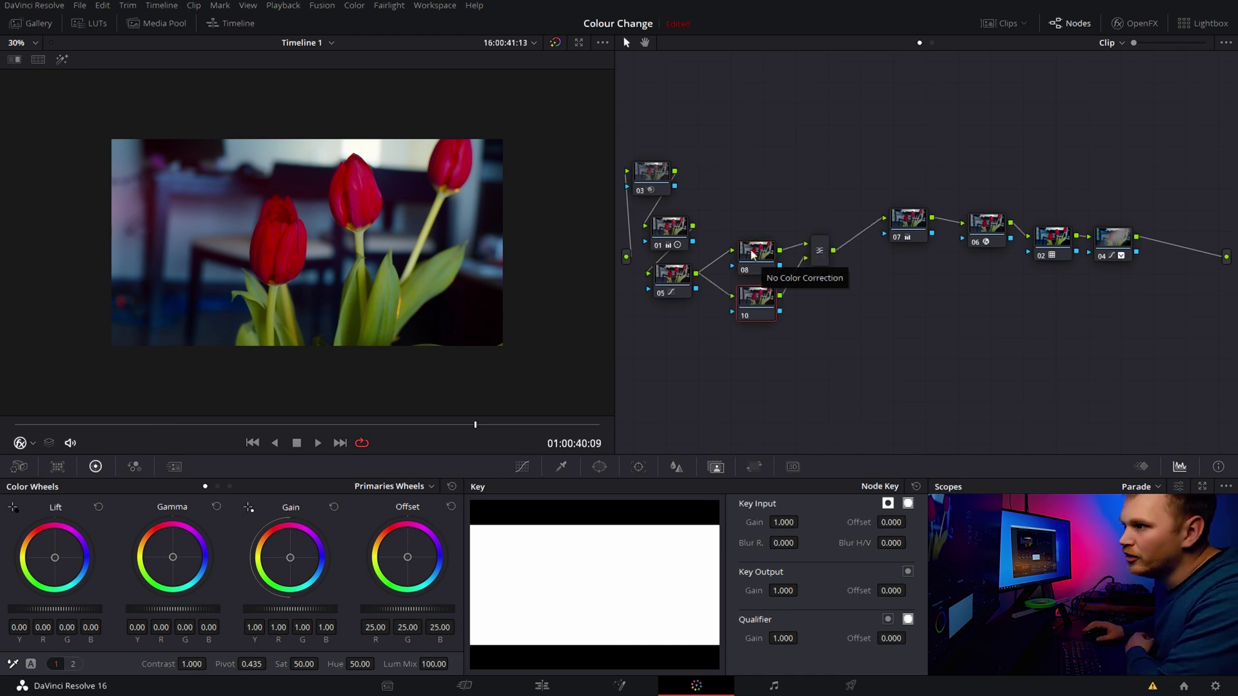
pyautogui.moveTo(753, 255)
pyautogui.mouseDown()
pyautogui.moveTo(735, 251)
pyautogui.moveTo(748, 249)
pyautogui.mouseUp()
pyautogui.moveTo(753, 302)
pyautogui.mouseDown()
pyautogui.moveTo(731, 315)
pyautogui.moveTo(751, 323)
pyautogui.mouseUp()
pyautogui.moveTo(750, 253); pyautogui.dragTo(815, 267)
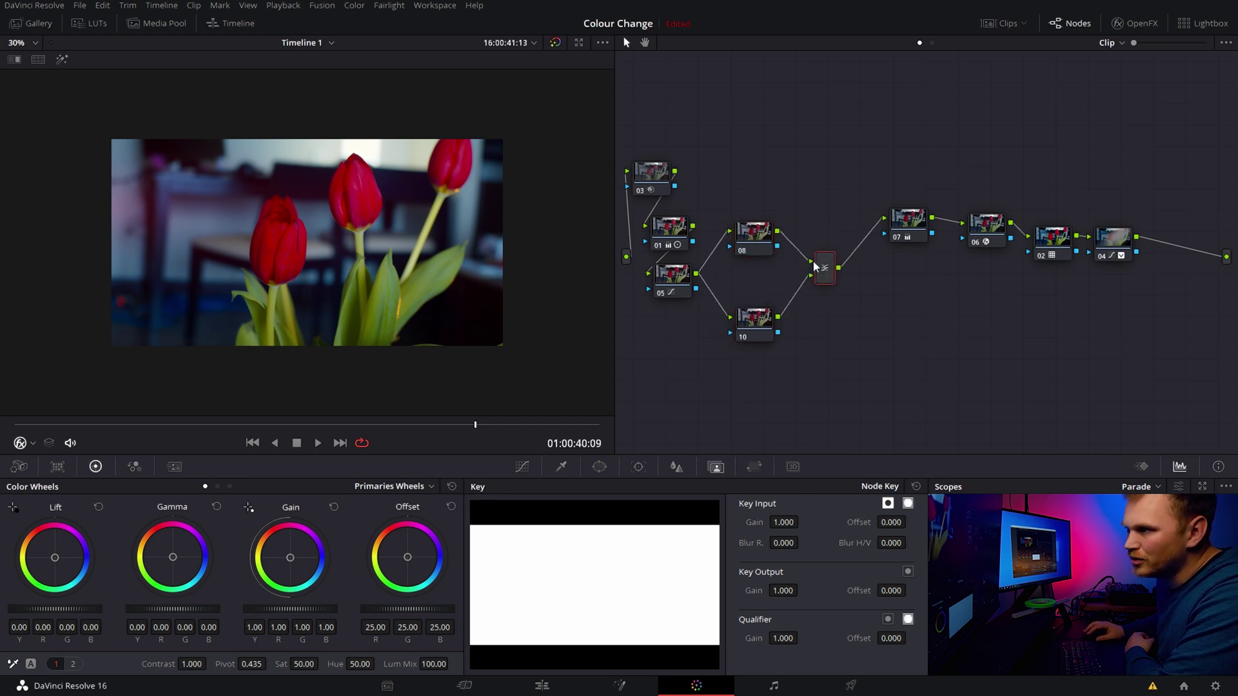
pyautogui.click(751, 235)
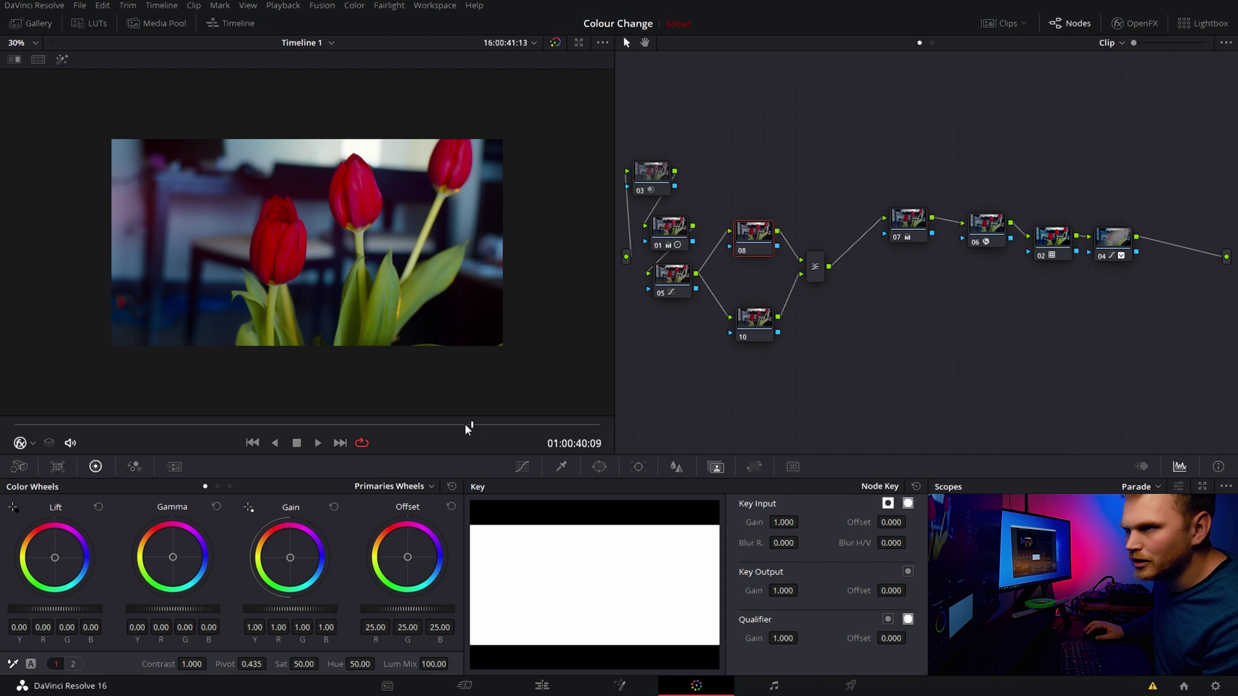
# Step: Jump to the next tulip clip and bring up the Window palette
pyautogui.moveTo(465, 424); pyautogui.dragTo(2, 411)
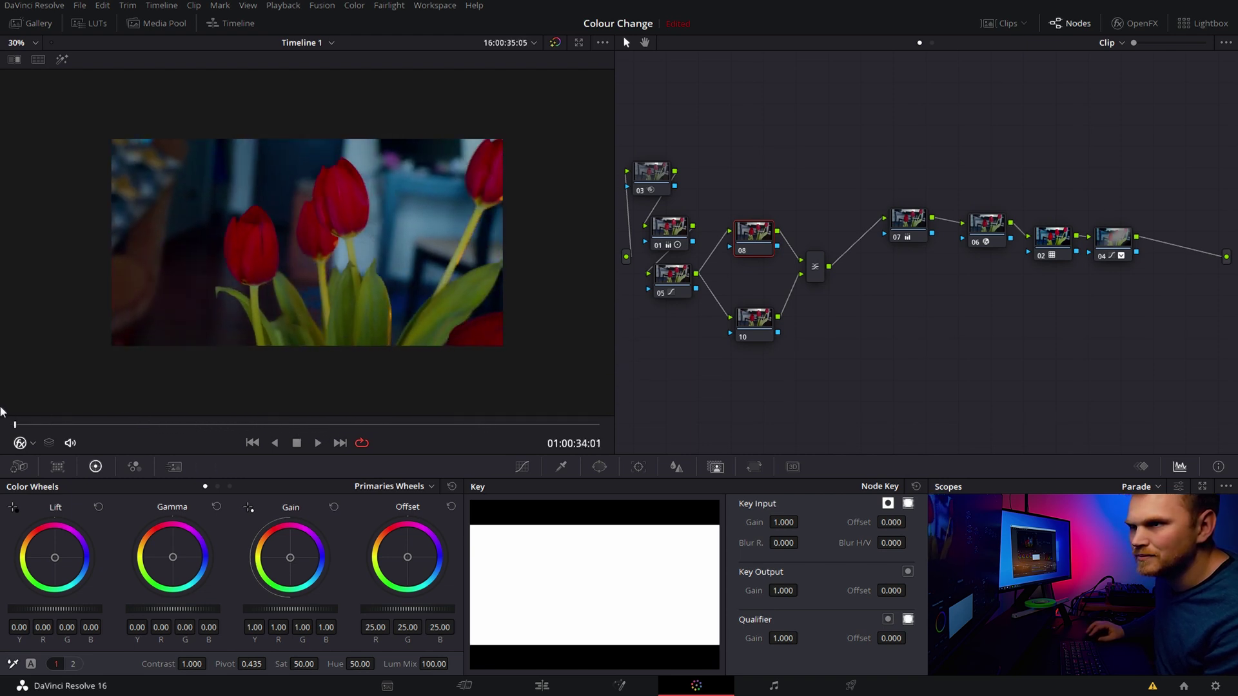
pyautogui.press('Down')
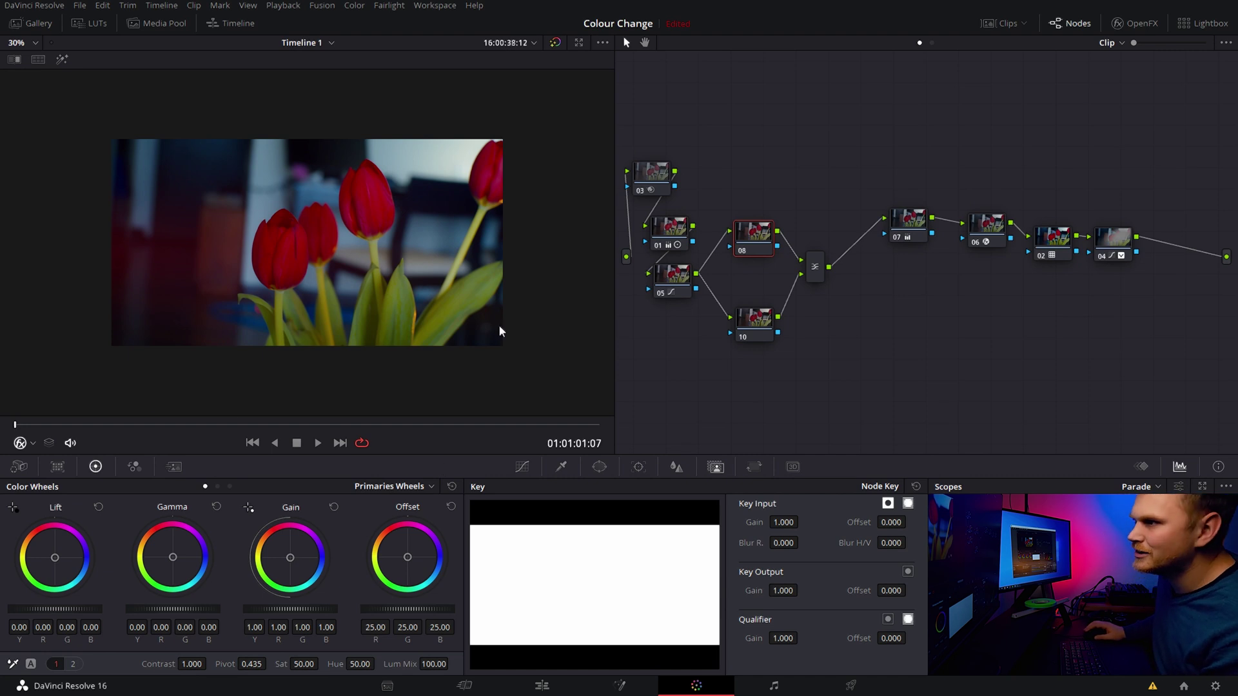
pyautogui.click(599, 467)
# Step: Draw a closed curve window around the left tulip pair on node 08
pyautogui.click(497, 642)
pyautogui.click(282, 303)
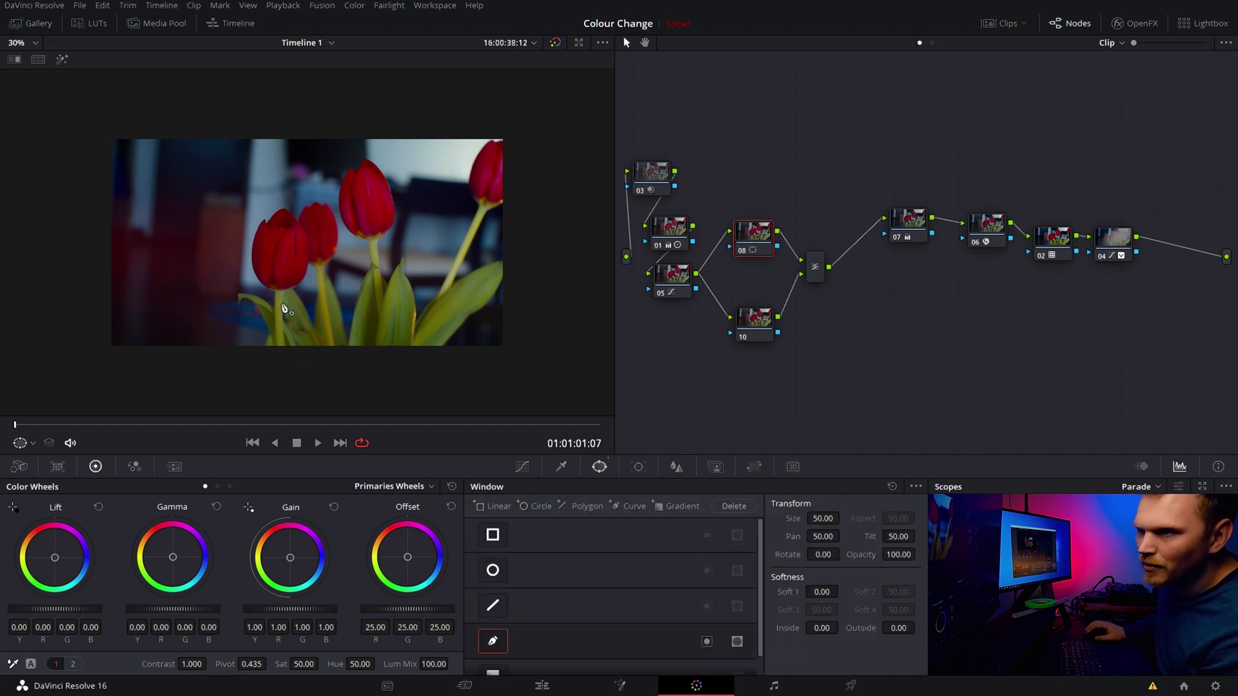
pyautogui.click(329, 282)
pyautogui.click(341, 247)
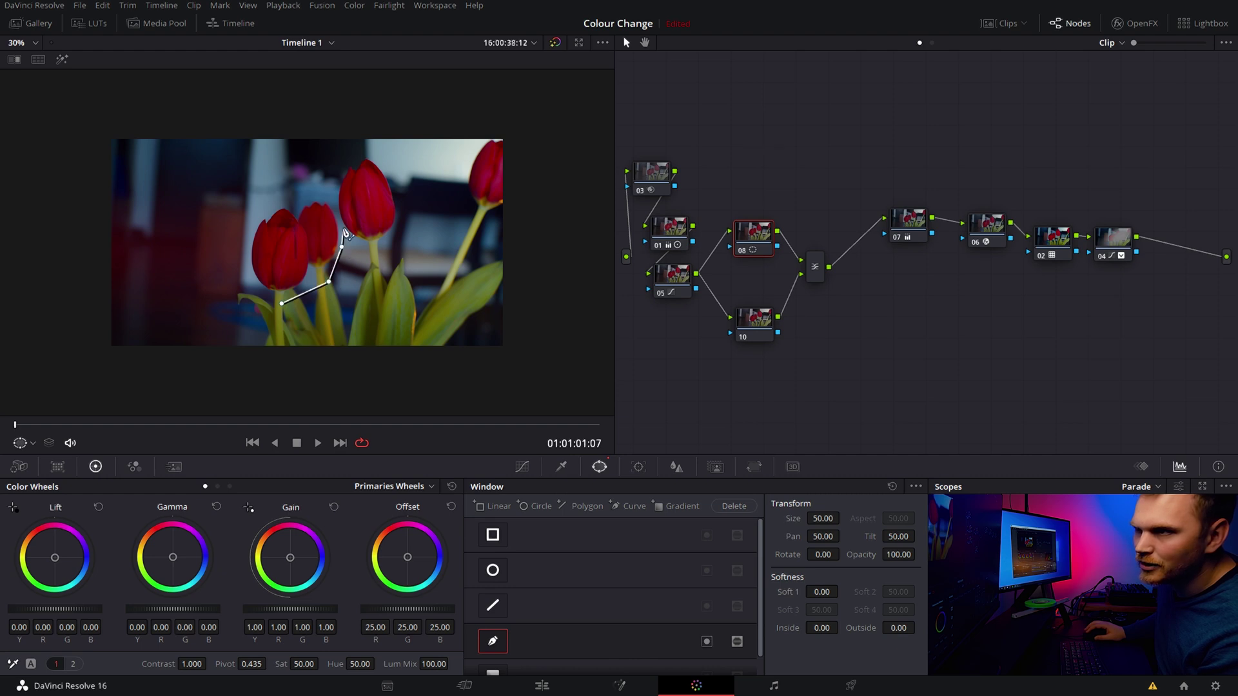
pyautogui.click(335, 206)
pyautogui.click(311, 194)
pyautogui.click(272, 201)
pyautogui.click(240, 218)
pyautogui.click(245, 254)
pyautogui.click(249, 291)
pyautogui.click(282, 303)
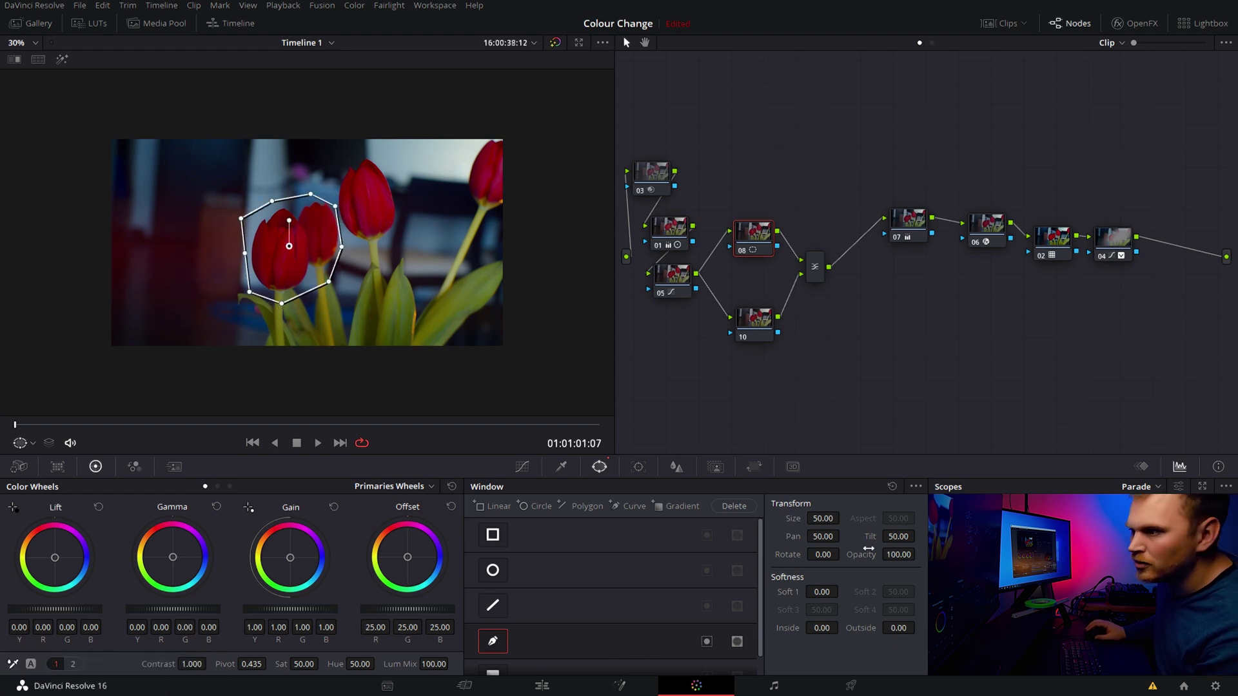
# Step: Track the window forward through the clip and widen its top and left edges
pyautogui.click(639, 467)
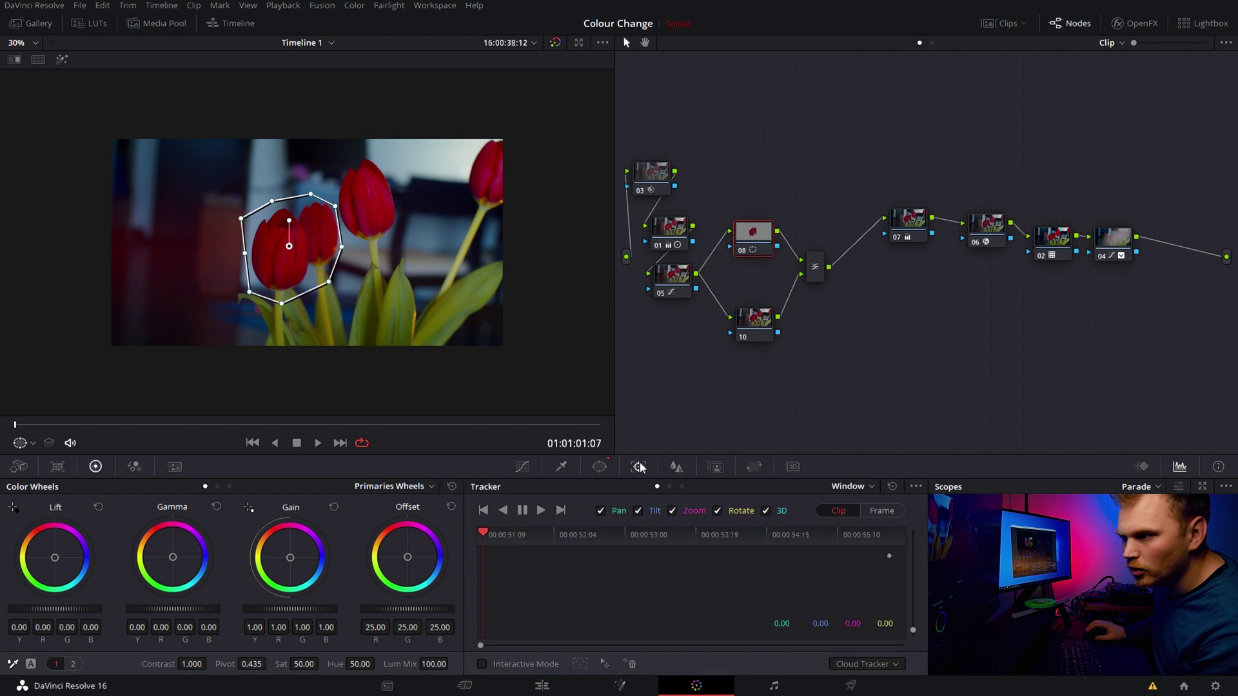
pyautogui.click(540, 512)
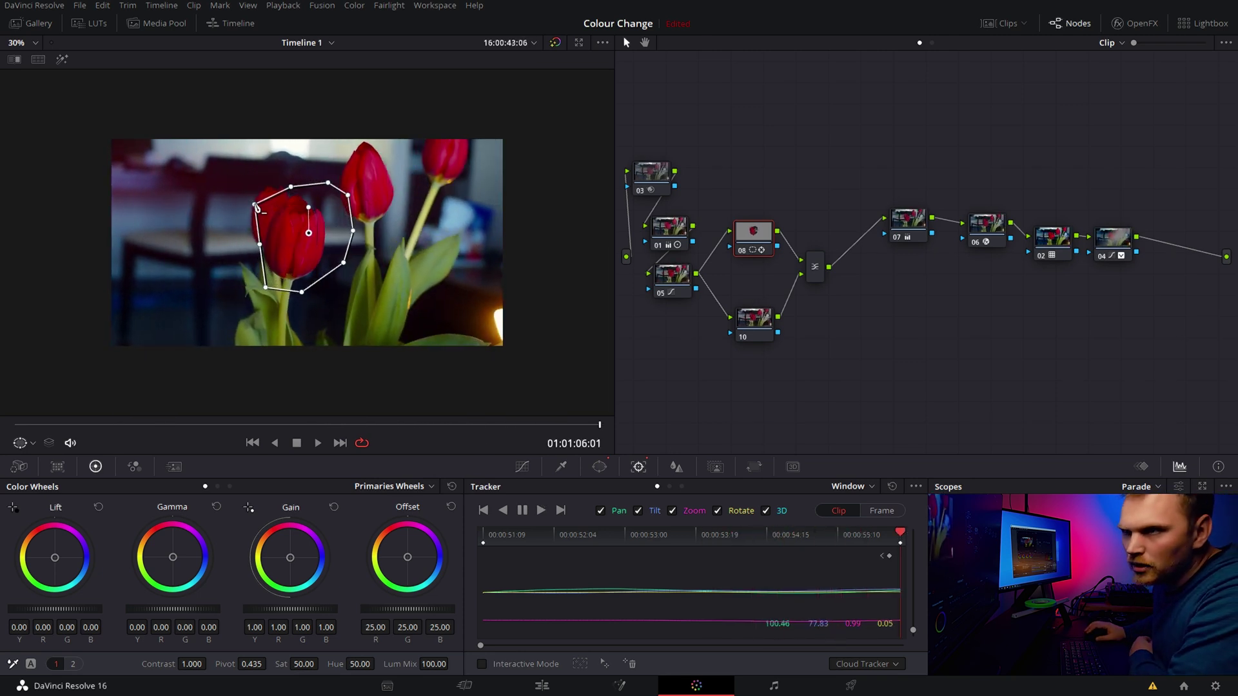
pyautogui.moveTo(255, 204); pyautogui.dragTo(232, 195)
pyautogui.moveTo(259, 245); pyautogui.dragTo(246, 246)
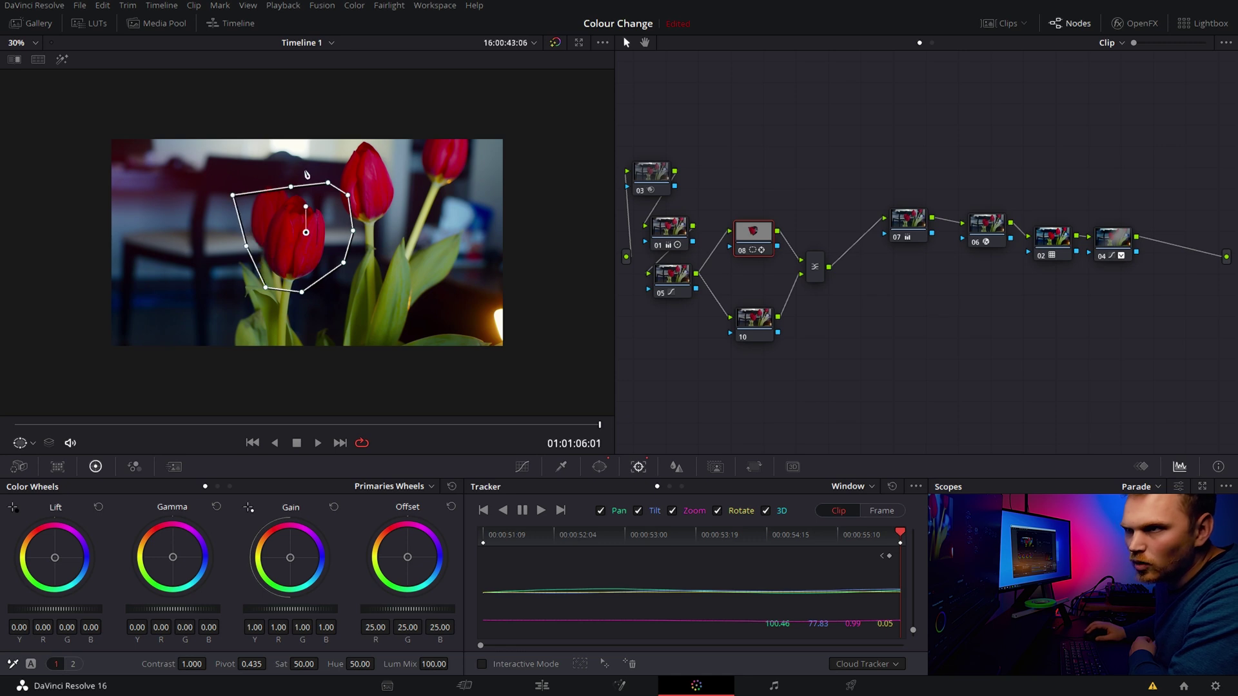
pyautogui.moveTo(292, 188); pyautogui.dragTo(338, 202)
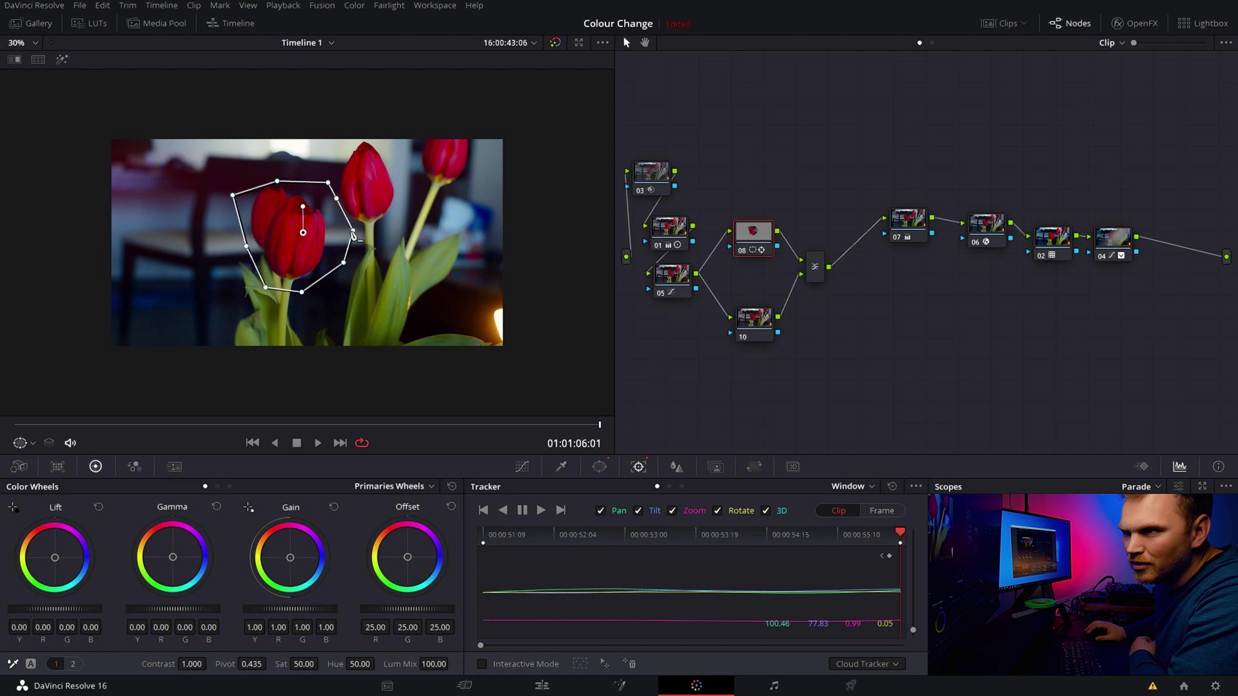
pyautogui.moveTo(597, 433); pyautogui.dragTo(14, 431)
# Step: Extend the window's right side over the tulips and verify the track across the clip
pyautogui.moveTo(321, 210); pyautogui.dragTo(331, 202)
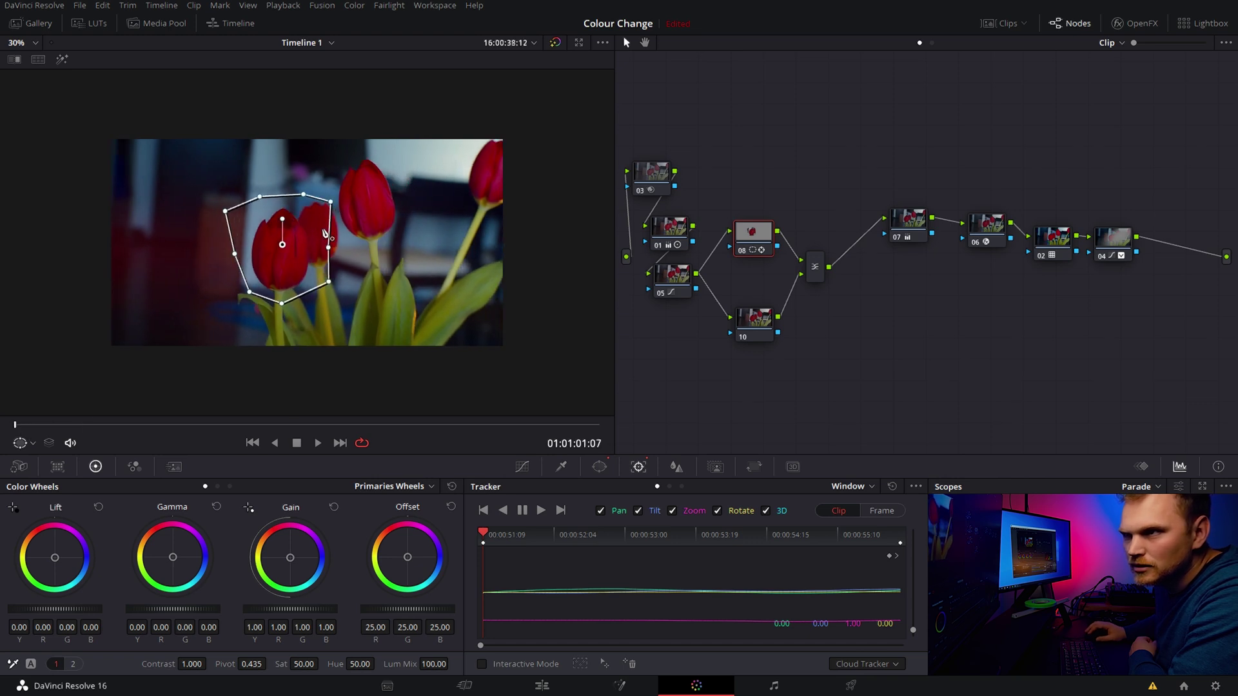
pyautogui.moveTo(329, 247); pyautogui.dragTo(343, 246)
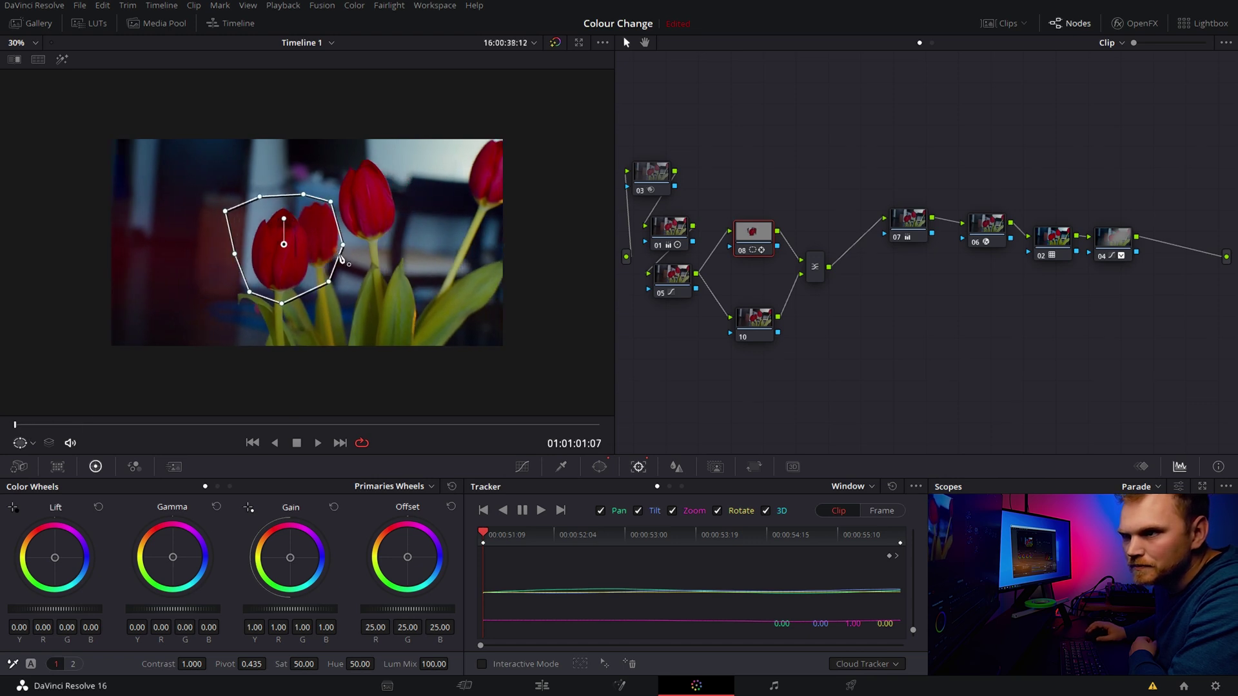
pyautogui.moveTo(16, 431); pyautogui.dragTo(559, 384)
pyautogui.press('j')
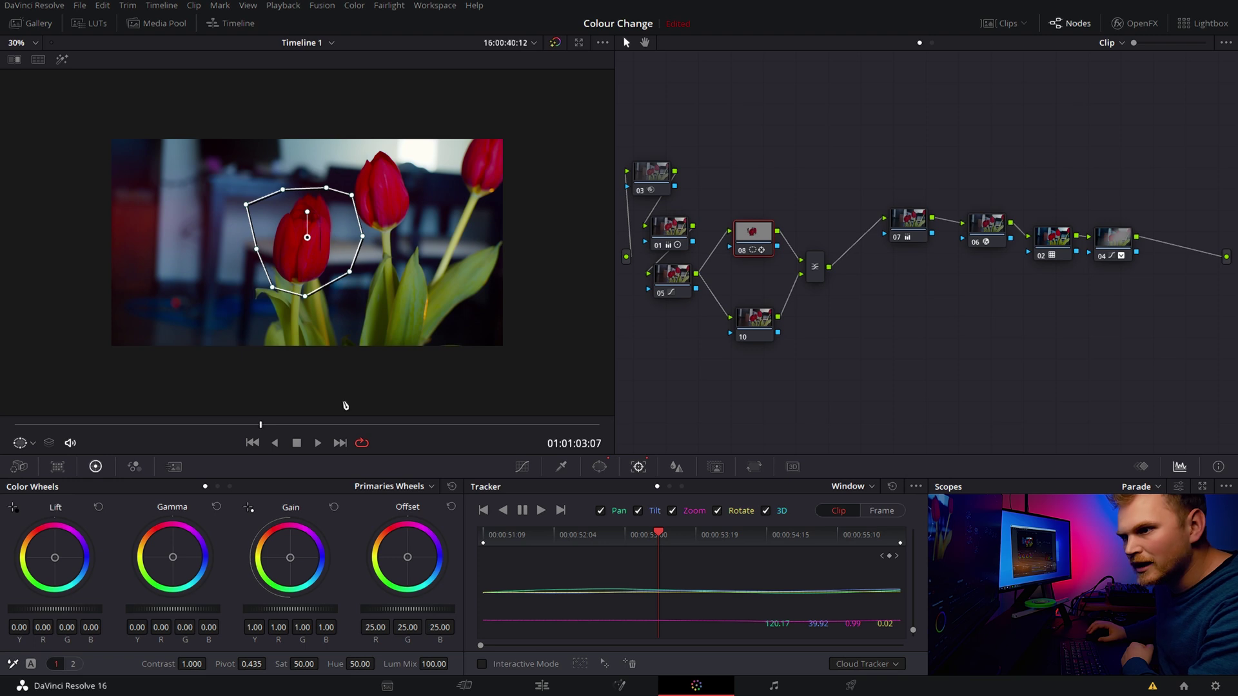
# Step: In Frame mode, re-centre node 08's window over the left tulips at several frames through the last
pyautogui.click(892, 517)
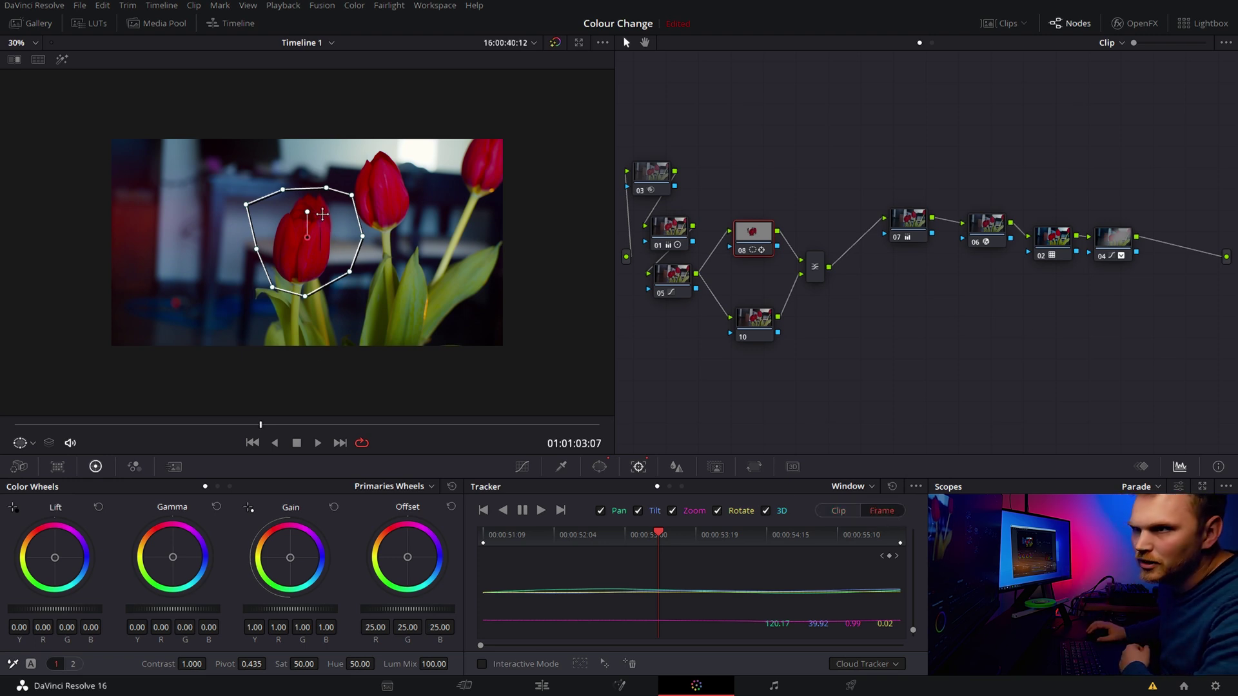
pyautogui.moveTo(261, 427)
pyautogui.mouseDown()
pyautogui.moveTo(13, 414)
pyautogui.moveTo(256, 427)
pyautogui.mouseUp()
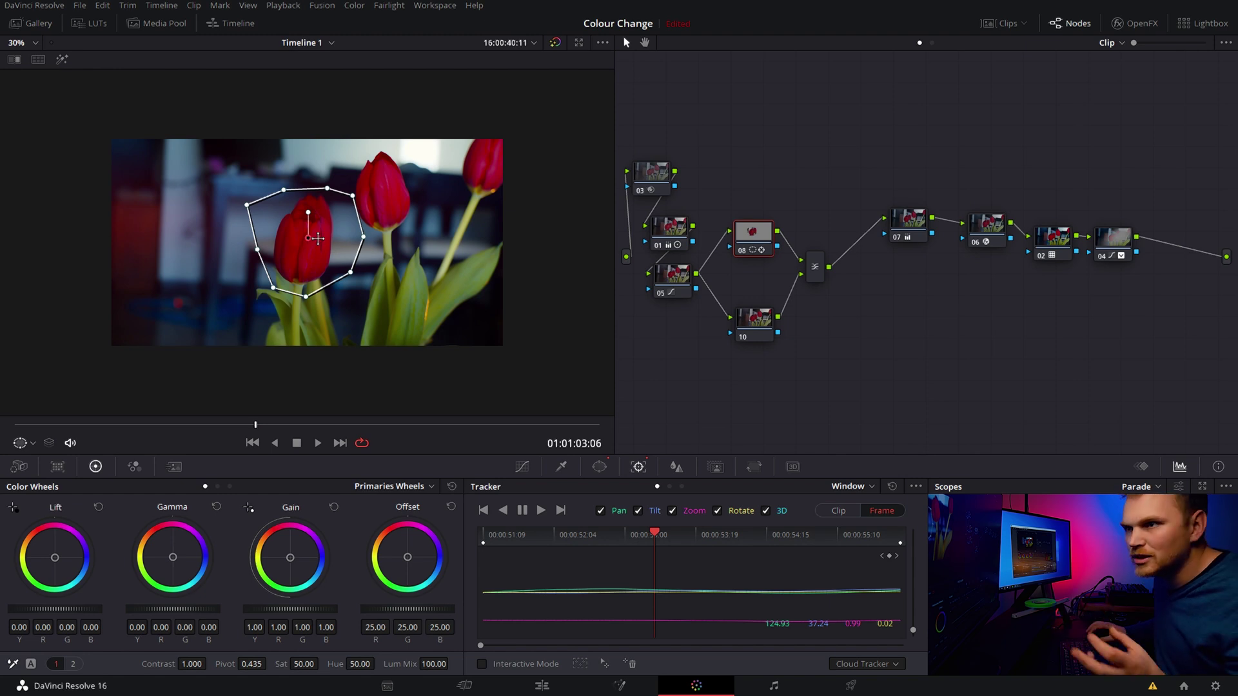
pyautogui.moveTo(314, 236); pyautogui.dragTo(297, 240)
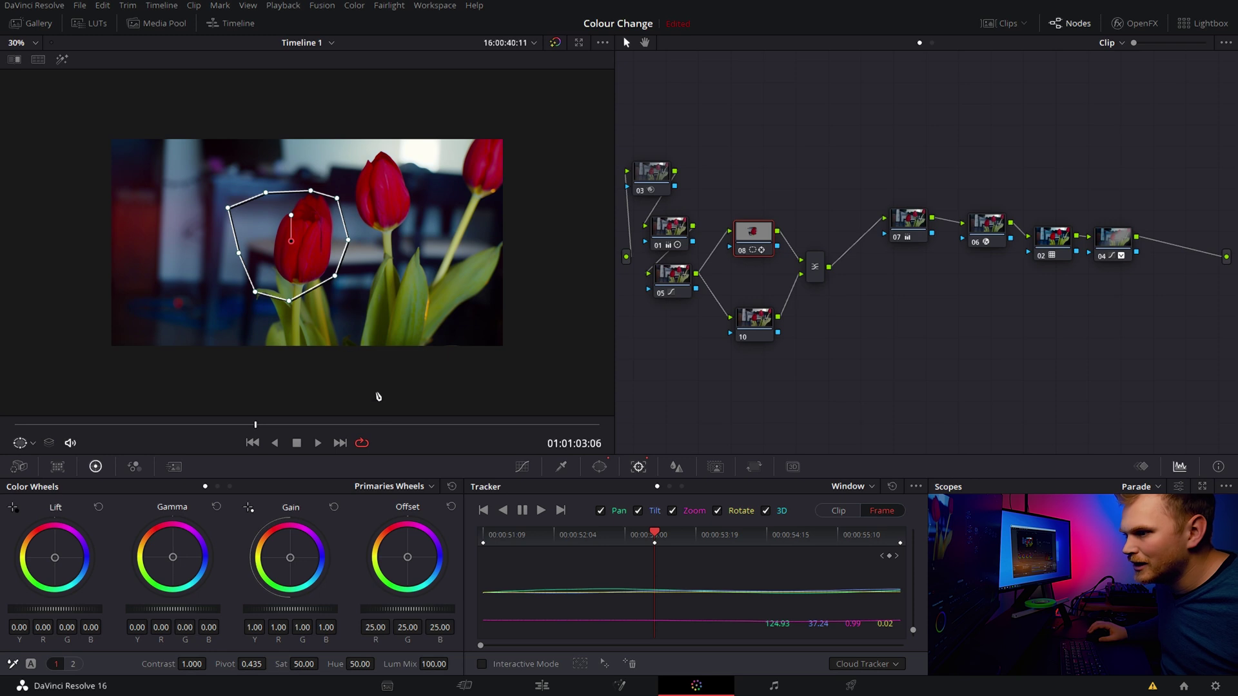
pyautogui.moveTo(262, 426); pyautogui.dragTo(574, 396)
pyautogui.moveTo(295, 220)
pyautogui.mouseDown()
pyautogui.moveTo(276, 223)
pyautogui.moveTo(297, 230)
pyautogui.mouseUp()
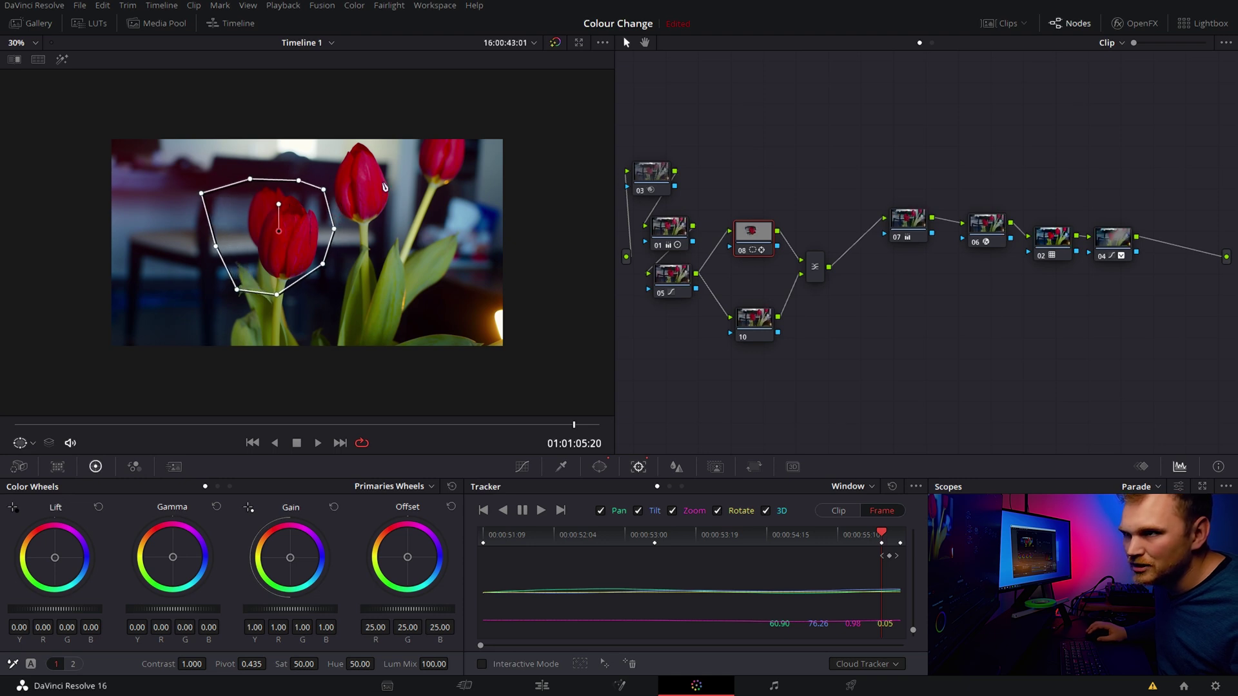
pyautogui.moveTo(573, 424); pyautogui.dragTo(610, 422)
pyautogui.moveTo(307, 231); pyautogui.dragTo(294, 235)
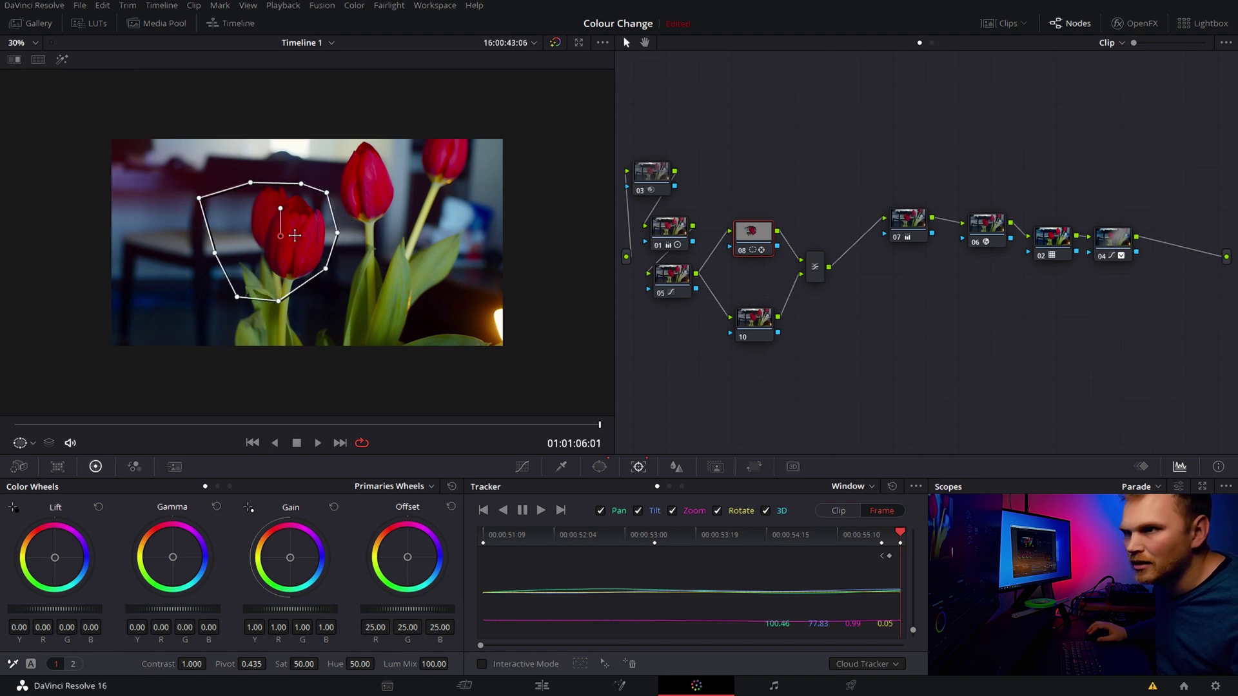
pyautogui.moveTo(599, 425); pyautogui.dragTo(612, 387)
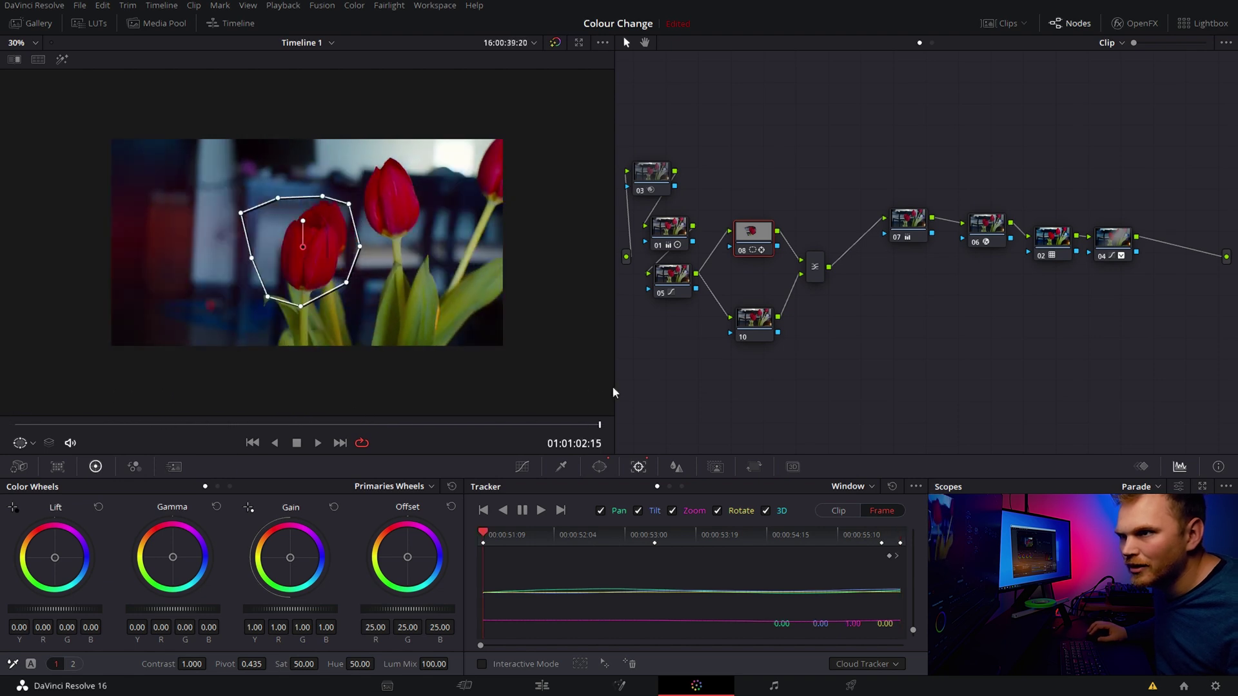
# Step: Track node 10's window backward with Track Reverse and scrub to confirm it follows the tulip
pyautogui.click(759, 320)
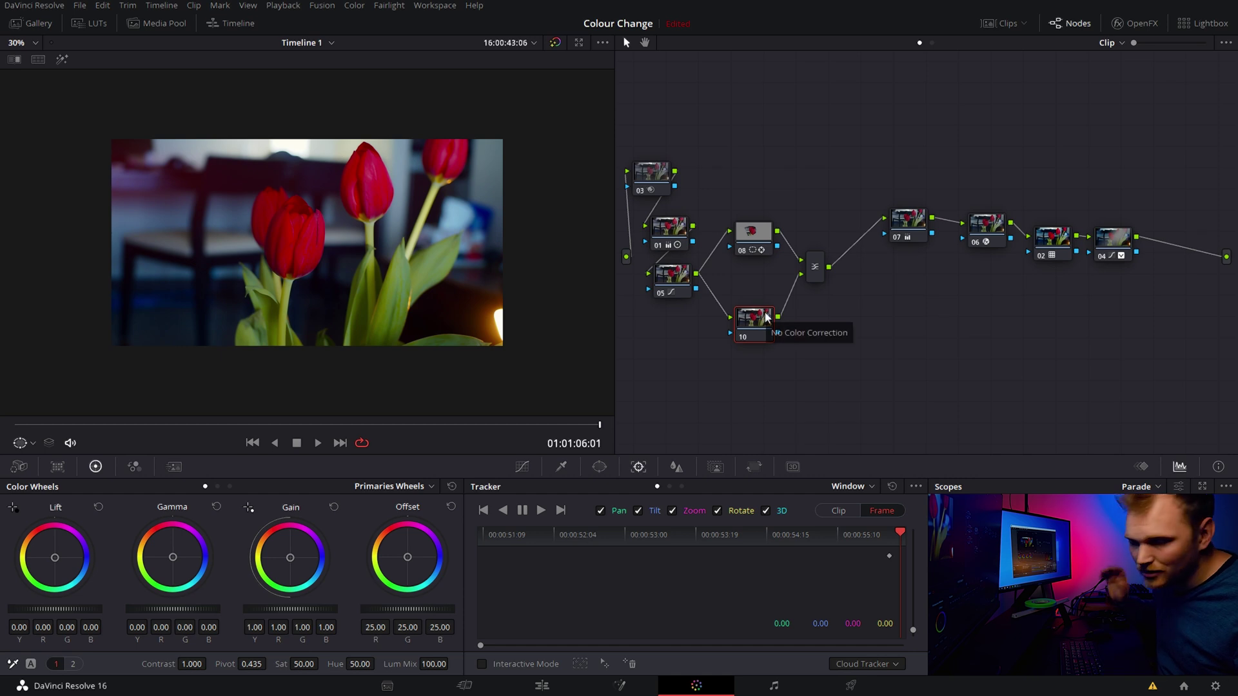
pyautogui.click(600, 467)
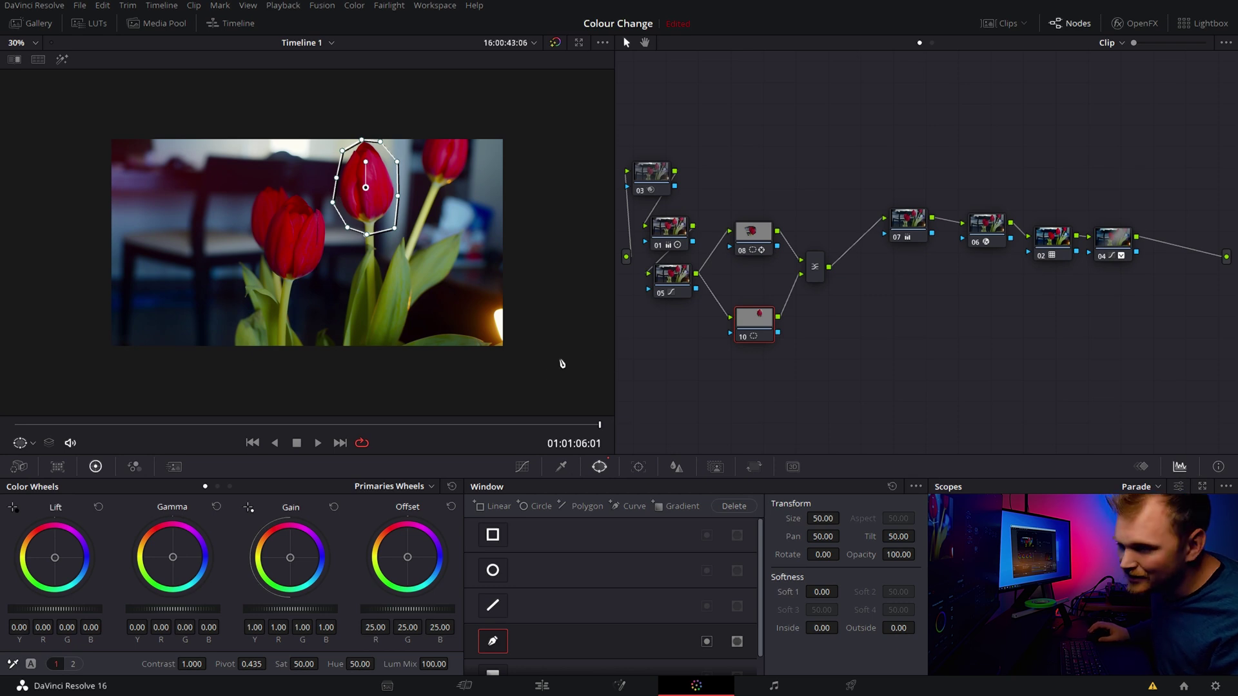
pyautogui.click(638, 466)
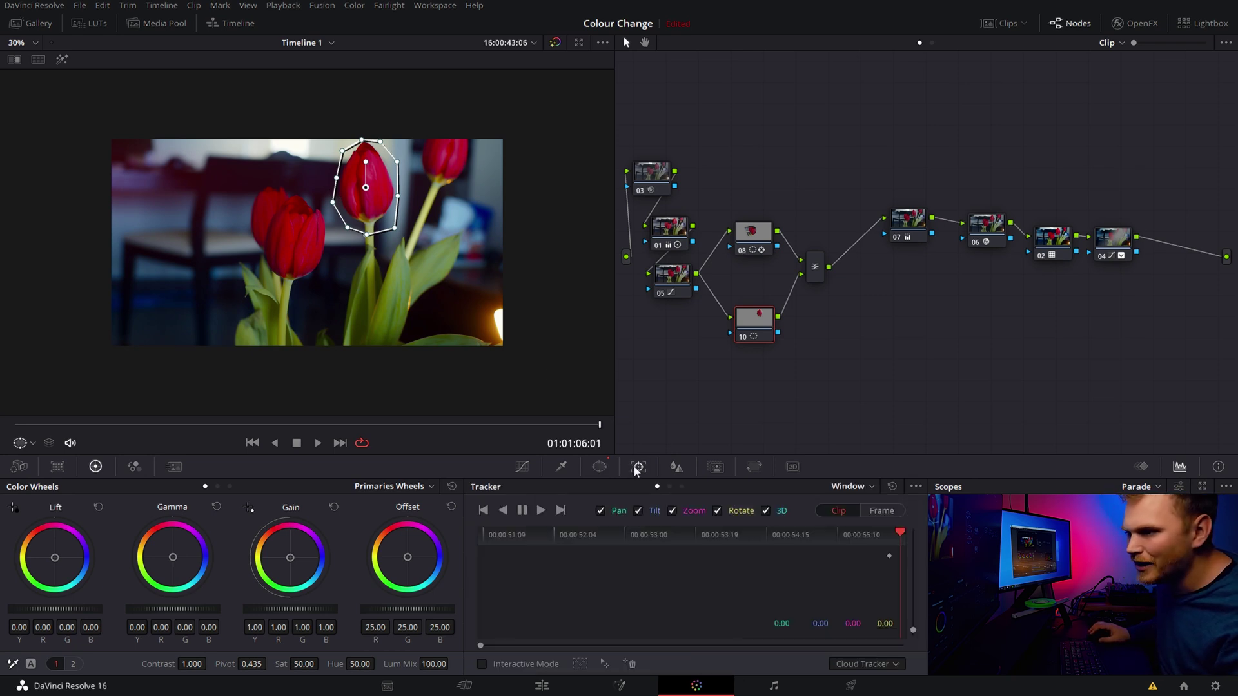
pyautogui.click(503, 512)
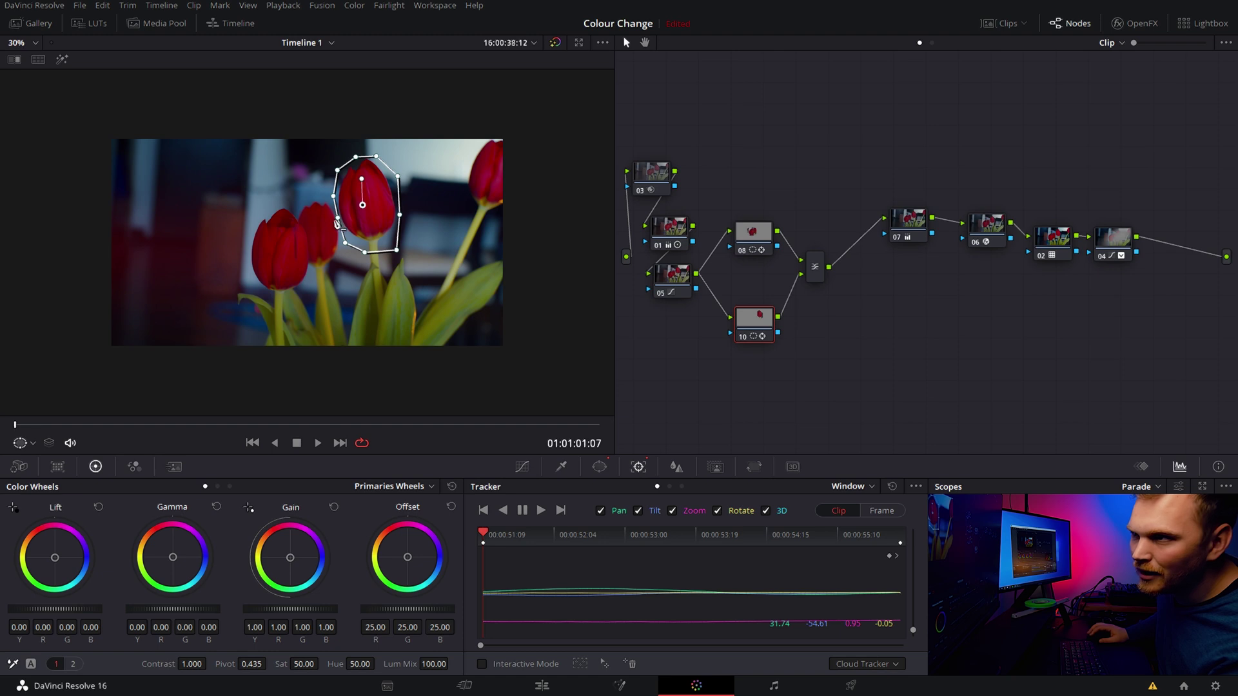
pyautogui.moveTo(16, 426); pyautogui.dragTo(606, 402)
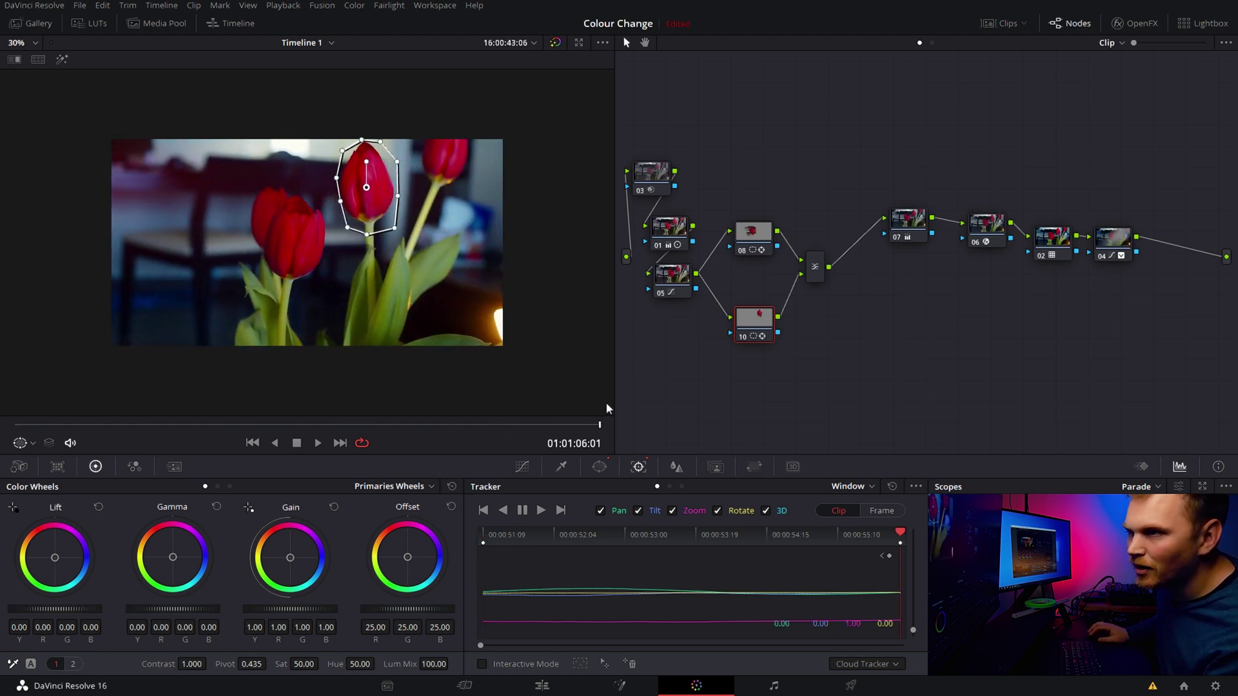
# Step: Eyedropper the tulip red on nodes 10 and 08 in the Qualifier, widening Hue Width each time
pyautogui.hotkey('alt', 'shift', 'q')
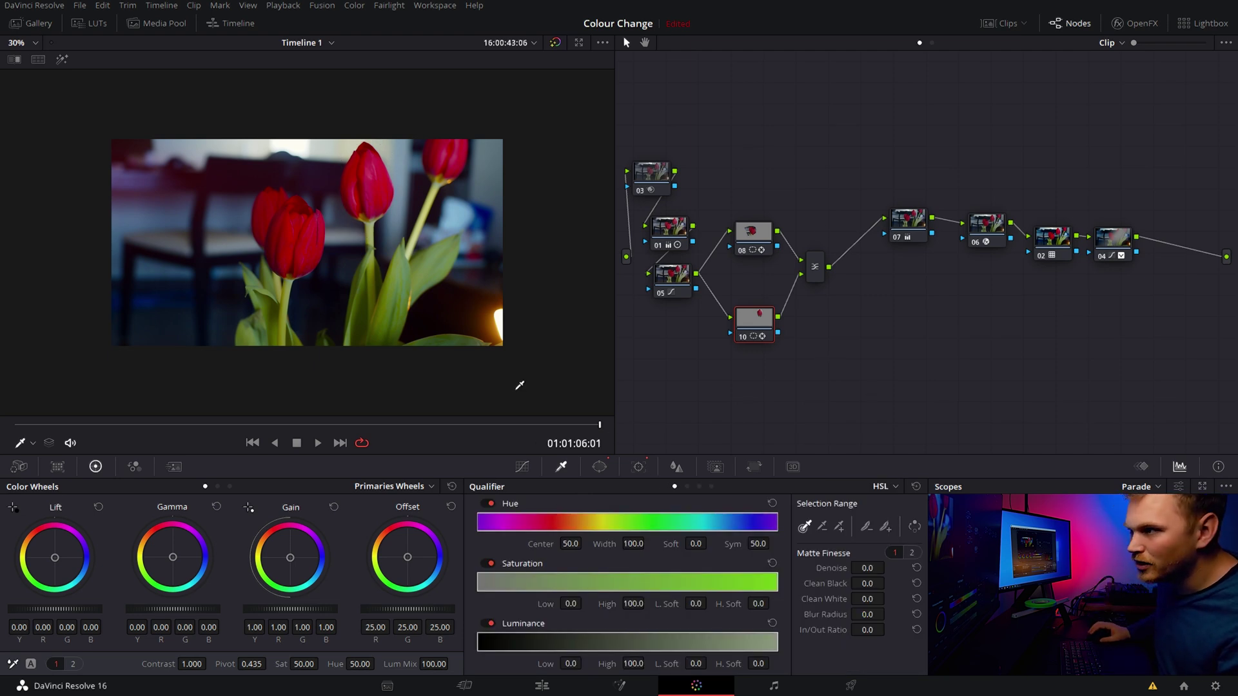
pyautogui.click(366, 181)
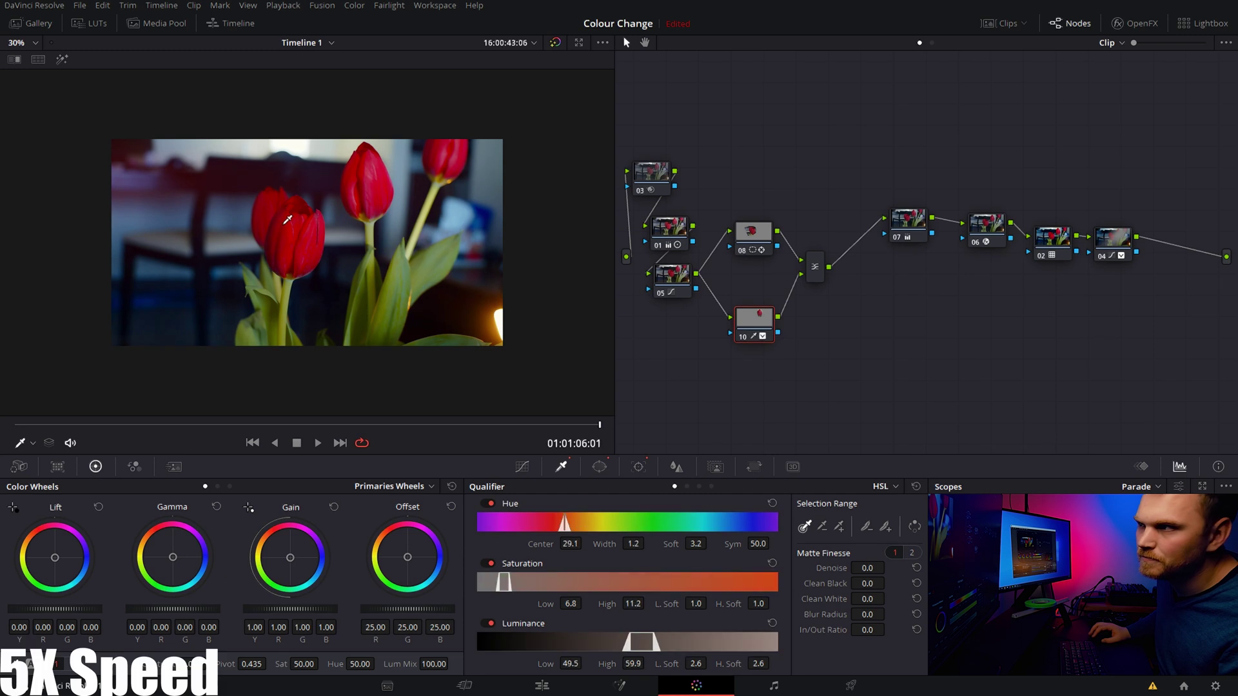
pyautogui.click(63, 59)
pyautogui.moveTo(648, 543); pyautogui.dragTo(703, 544)
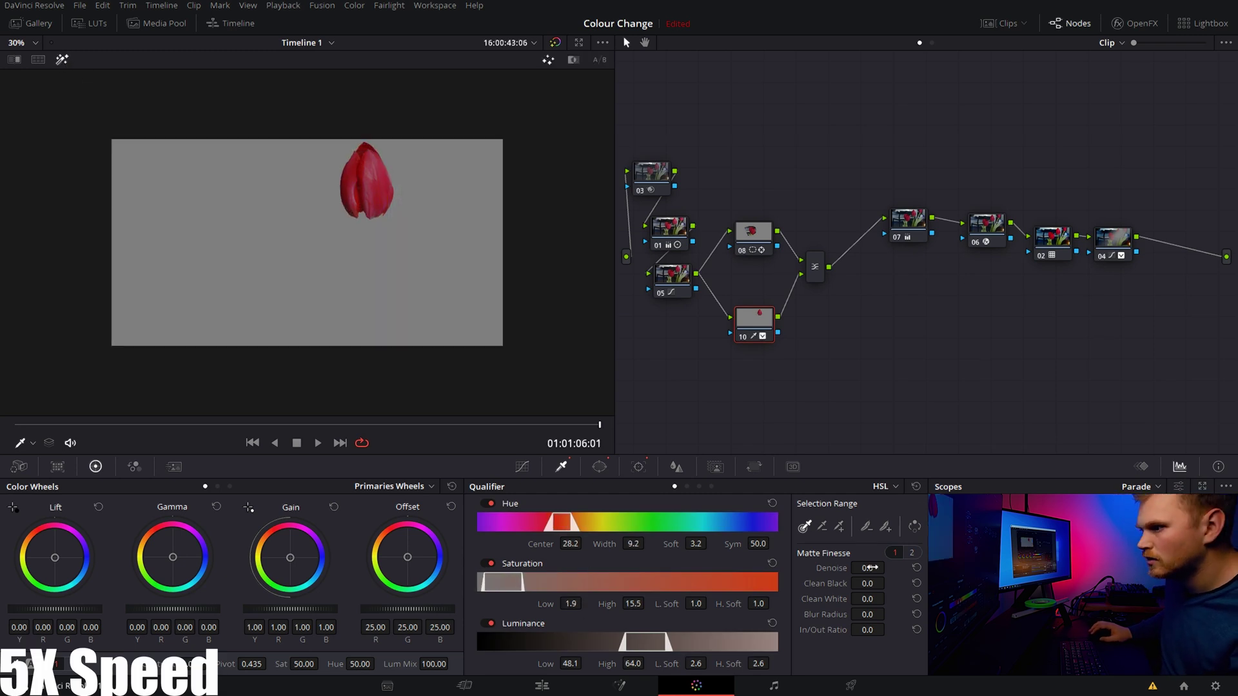
pyautogui.click(753, 232)
pyautogui.click(296, 226)
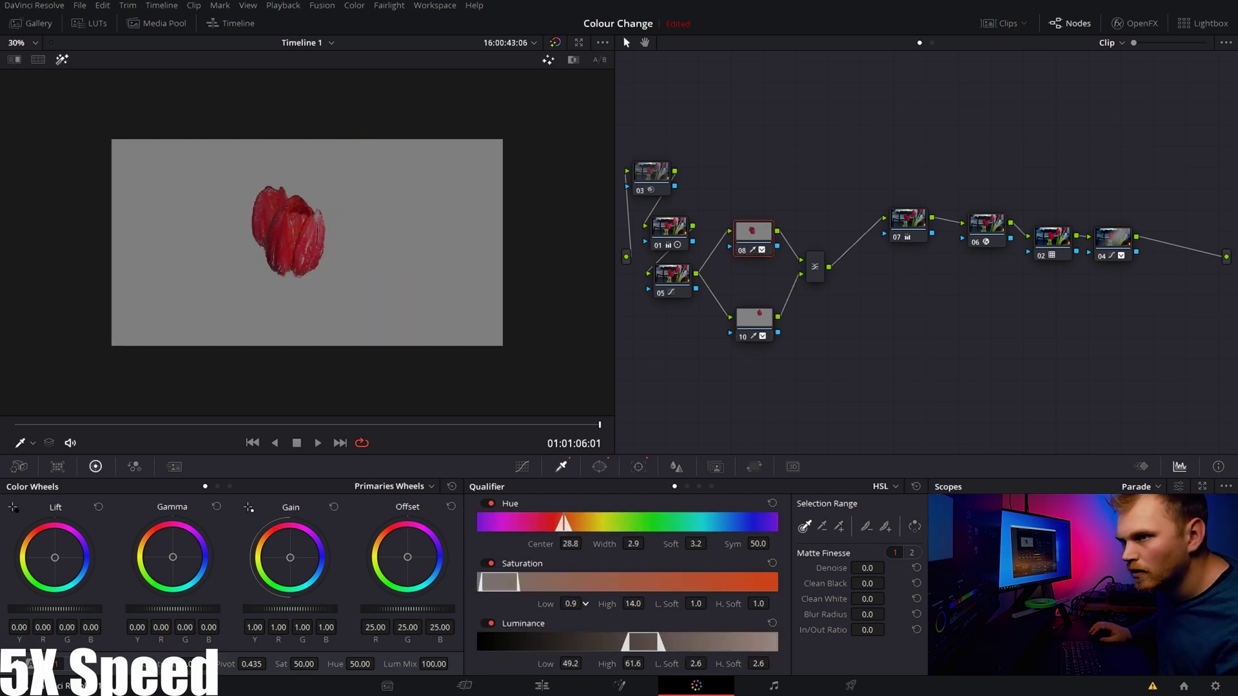
pyautogui.moveTo(648, 542); pyautogui.dragTo(648, 543)
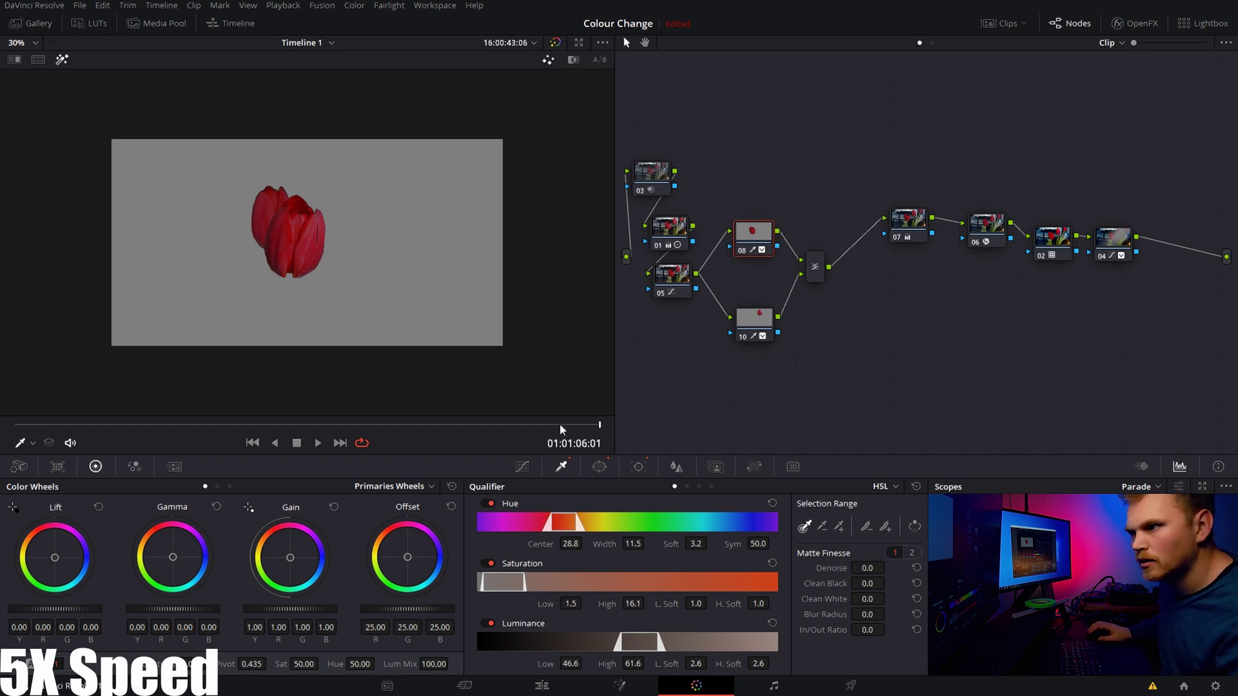
# Step: Play the clip in Highlight view, comparing the isolated mattes on nodes 08 and 10
pyautogui.click(62, 60)
pyautogui.click(600, 466)
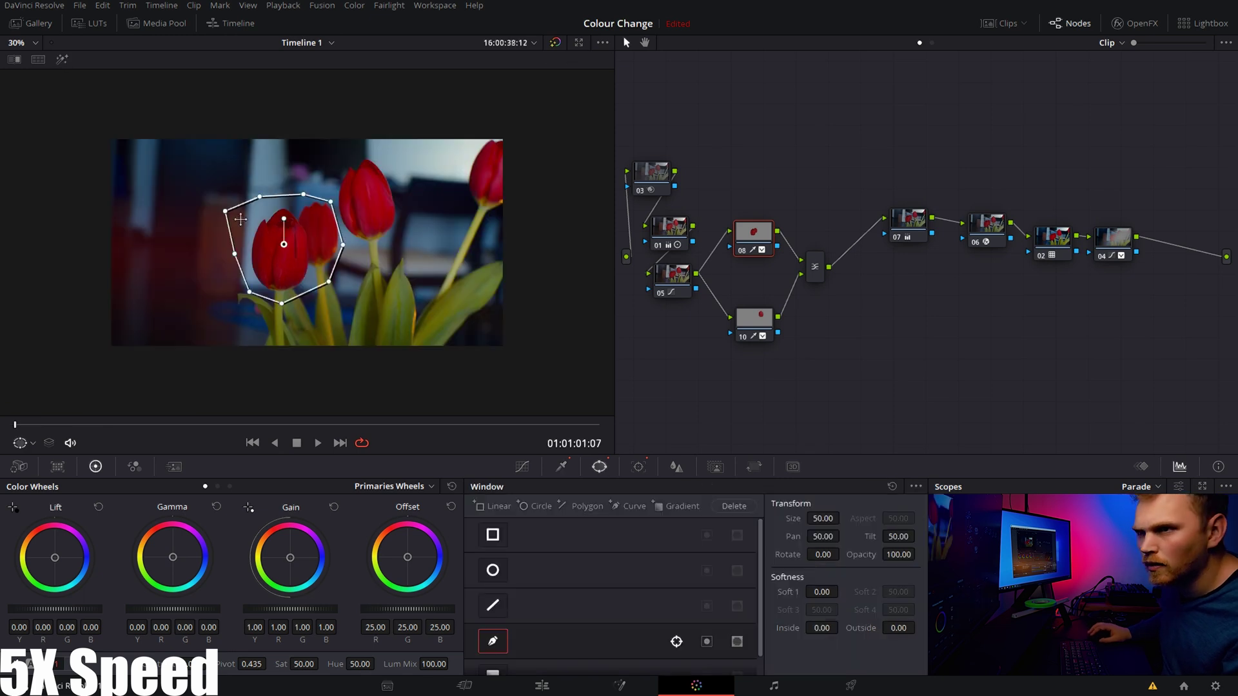
pyautogui.press('space')
pyautogui.click(753, 317)
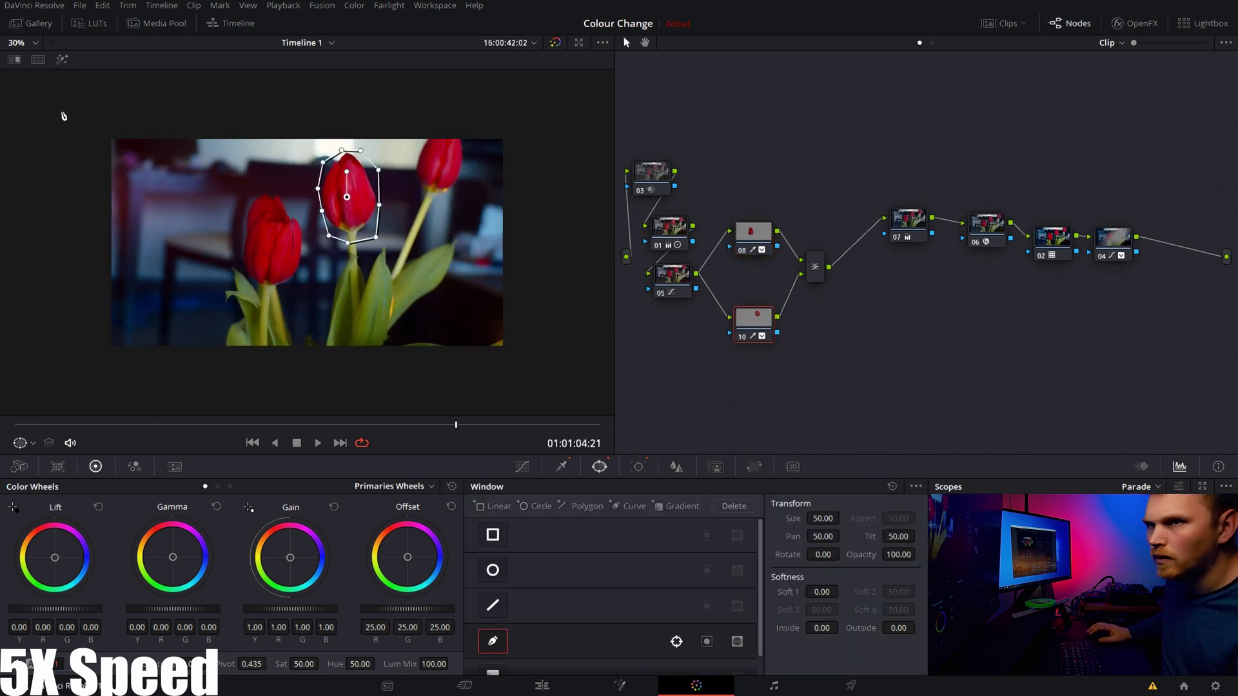
pyautogui.hotkey('shift', 'h')
pyautogui.click(754, 236)
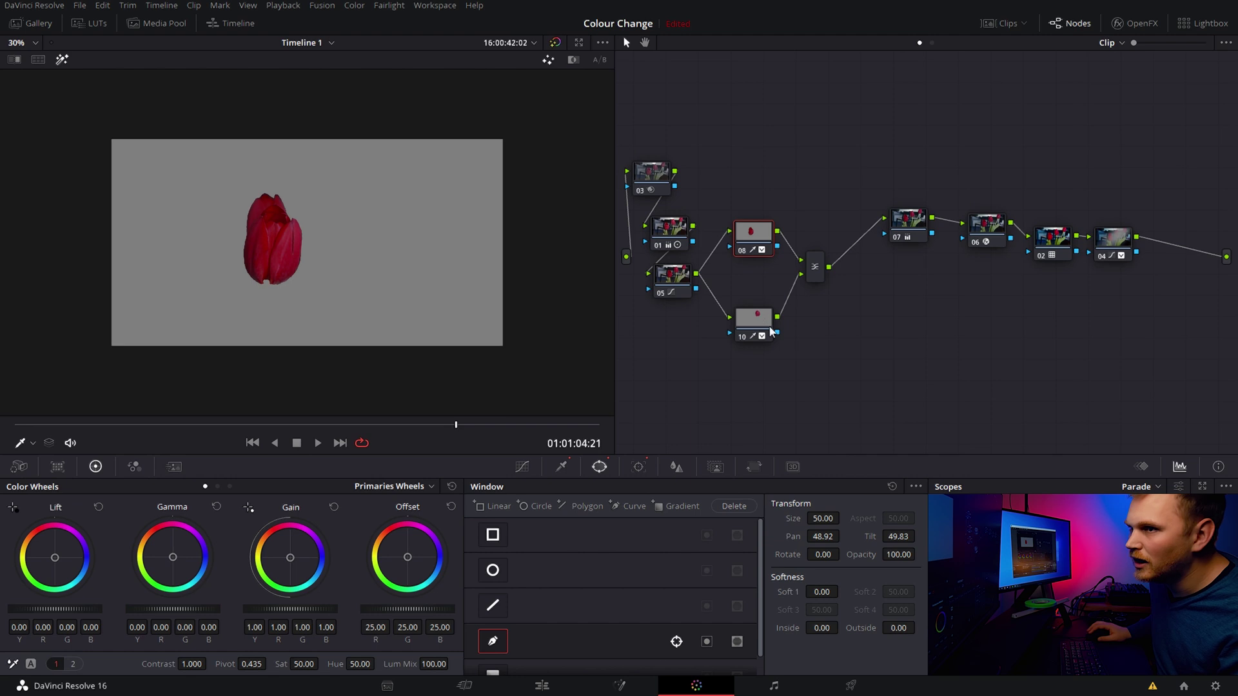
pyautogui.click(767, 331)
# Step: Set node 10's Hue to 20.60 to turn its tulip green, then disable Highlight and review
pyautogui.click(756, 235)
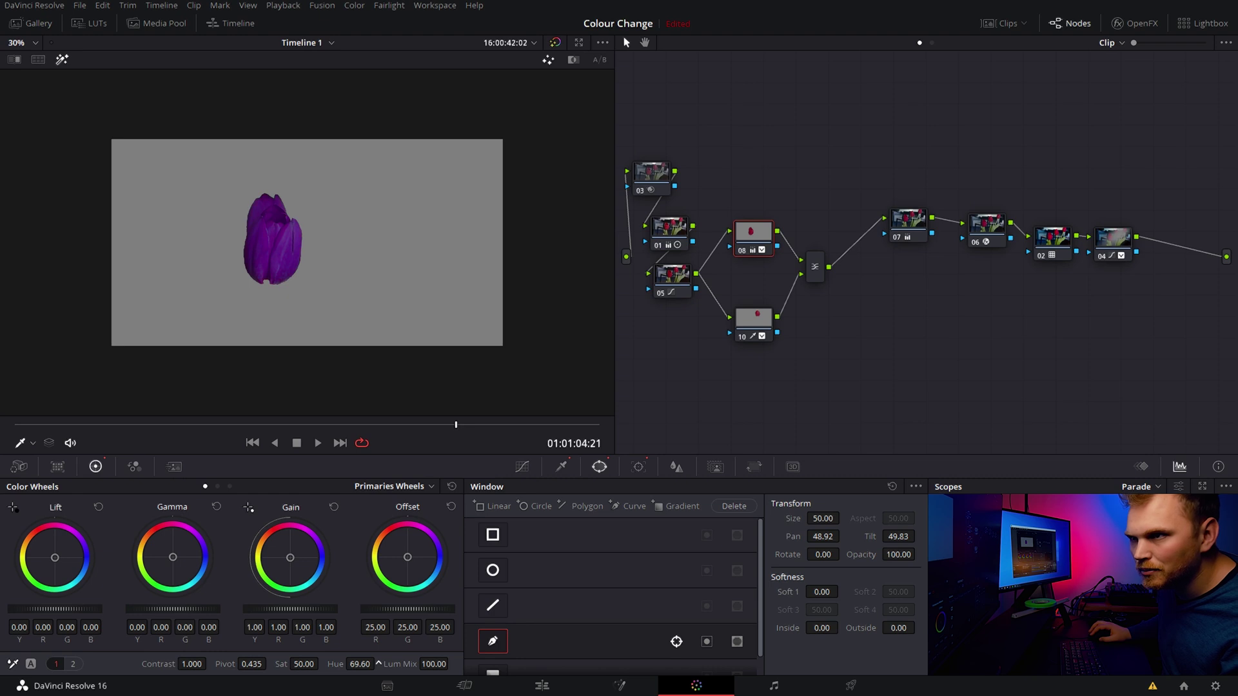
pyautogui.click(755, 322)
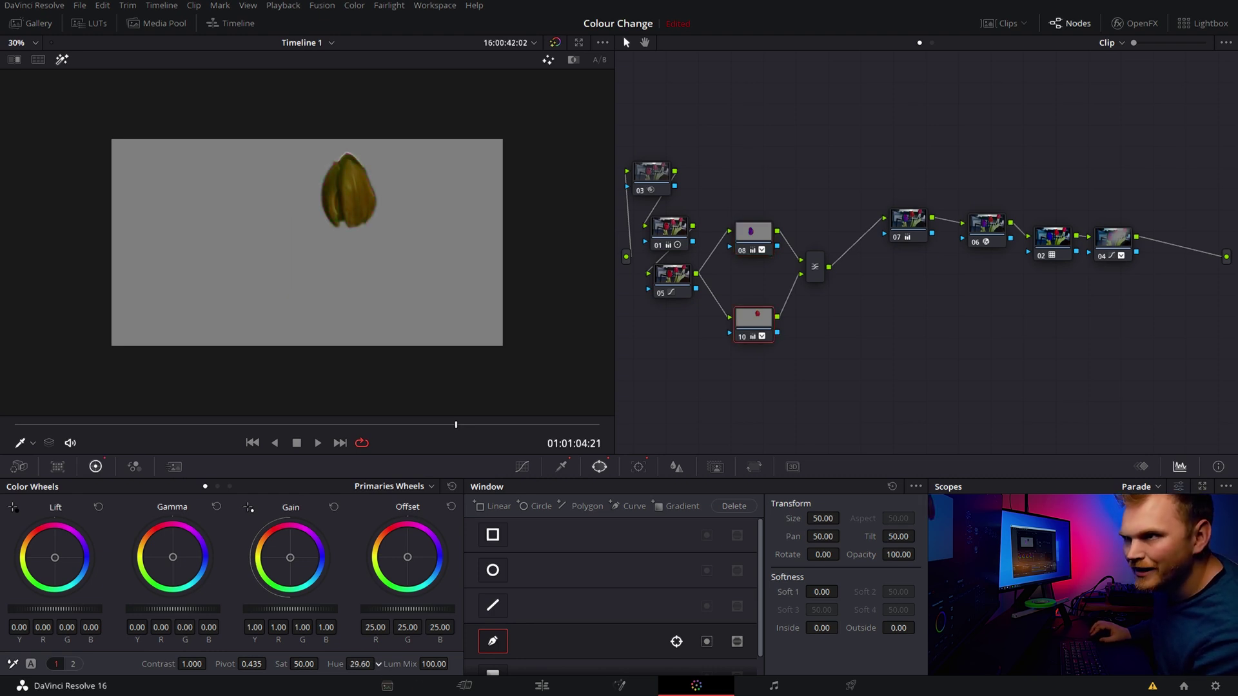
pyautogui.click(62, 60)
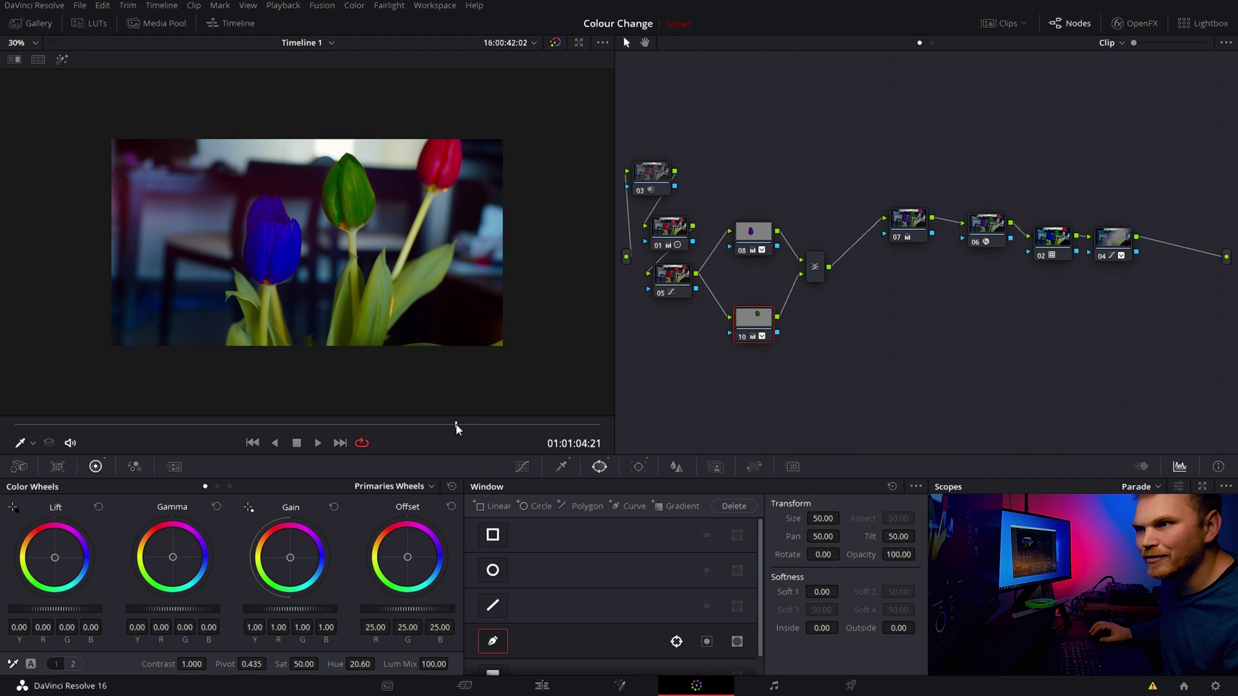
pyautogui.moveTo(456, 424); pyautogui.dragTo(81, 387)
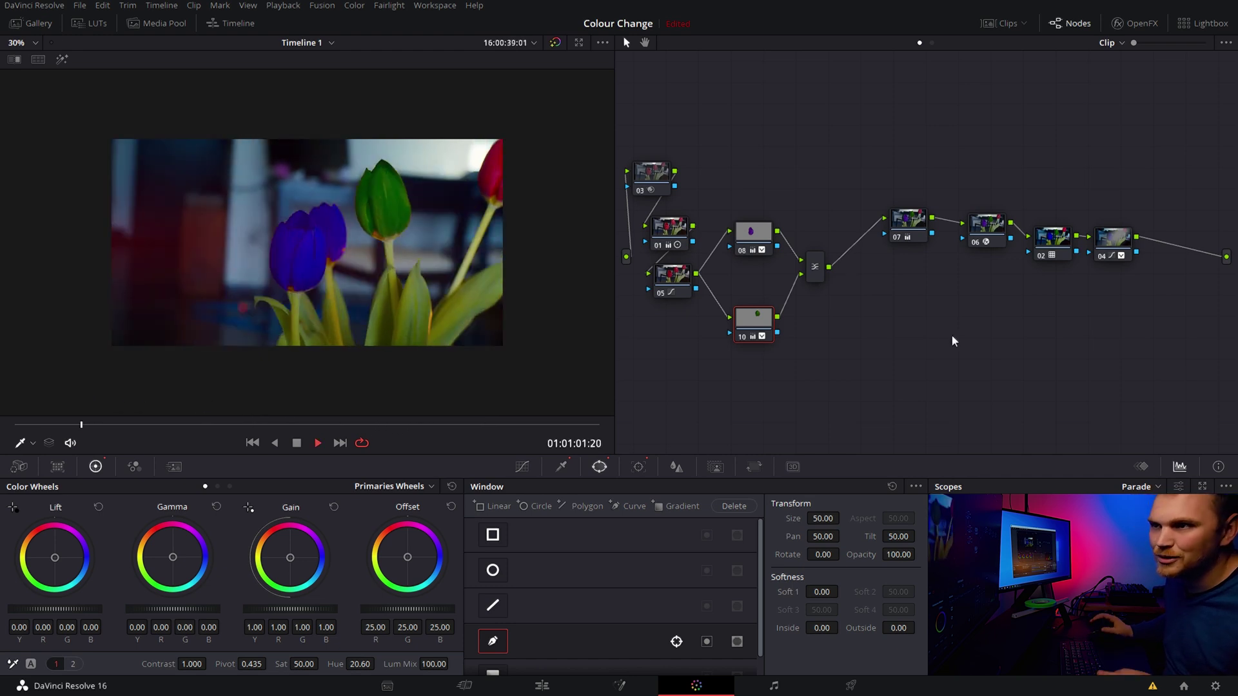